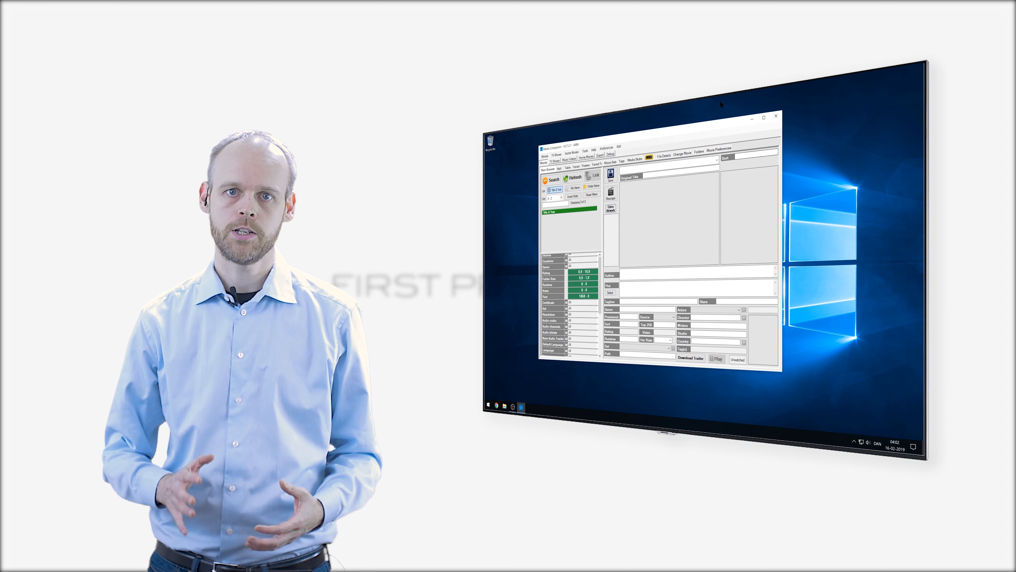
# Maximize the Media Companion window so the empty movie browser fills the screen.
pyautogui.doubleClick(707, 122)
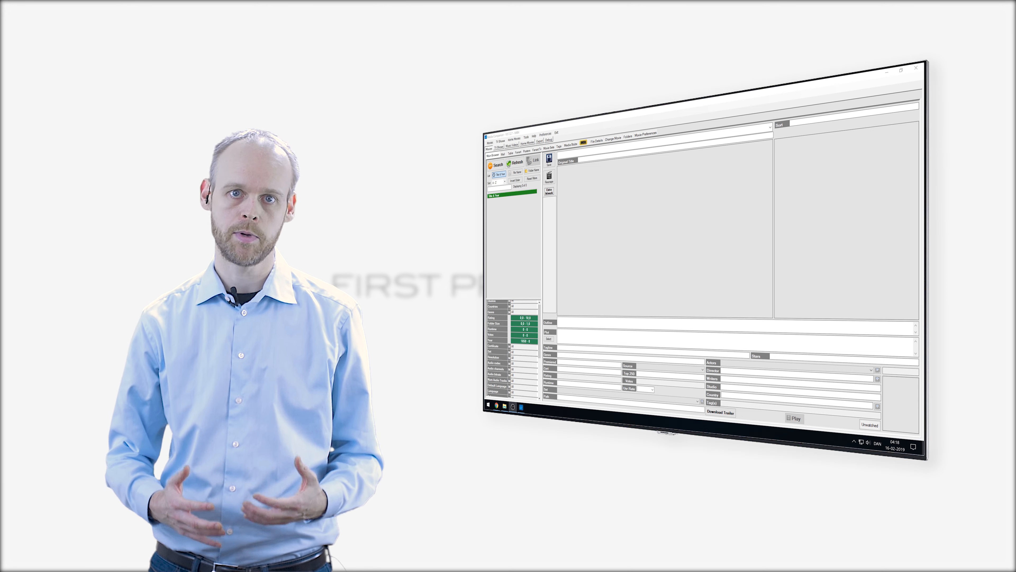
# In Preferences, choose Select Different player and begin browsing for its executable.
pyautogui.click(371, 77)
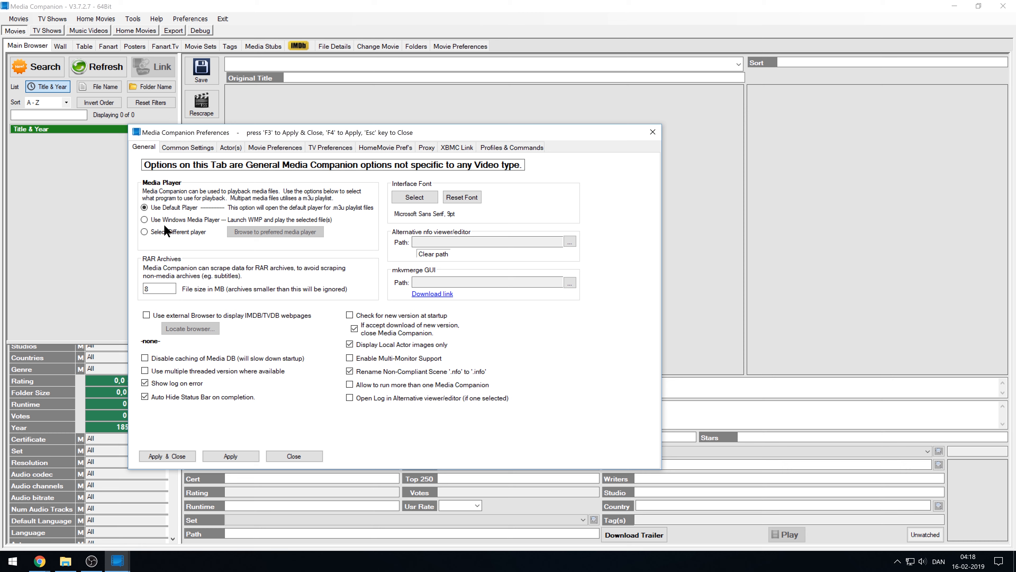
pyautogui.click(162, 231)
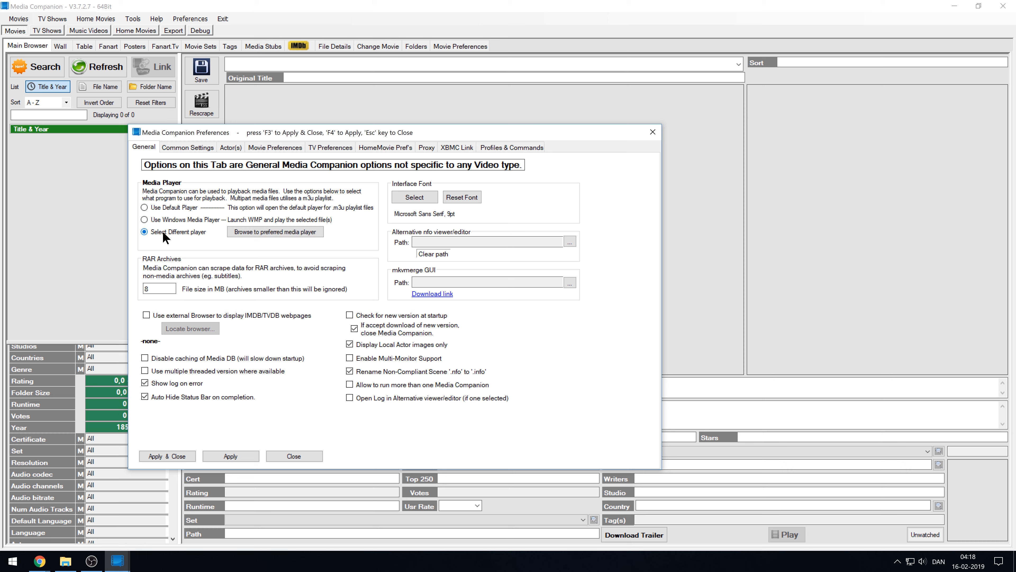
pyautogui.click(237, 232)
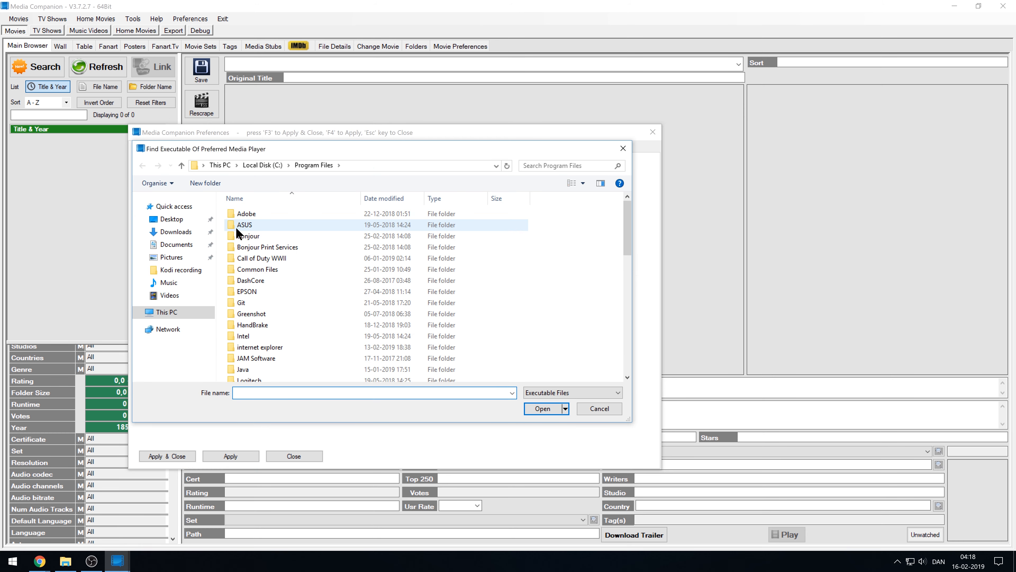
pyautogui.click(260, 246)
pyautogui.scroll(-12, 261, 247)
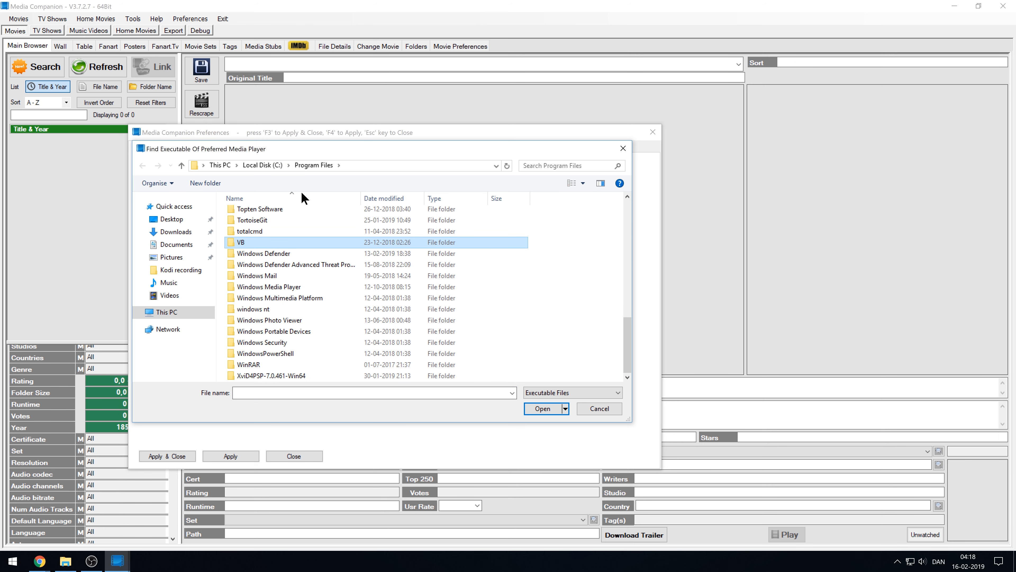
pyautogui.scroll(1, 318, 296)
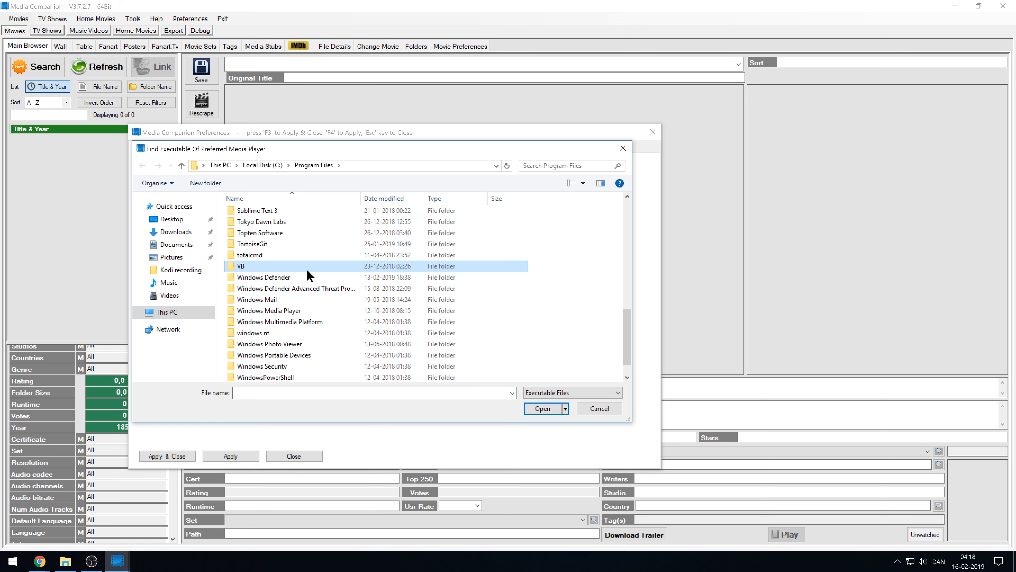
pyautogui.scroll(2, 307, 274)
pyautogui.scroll(10, 305, 269)
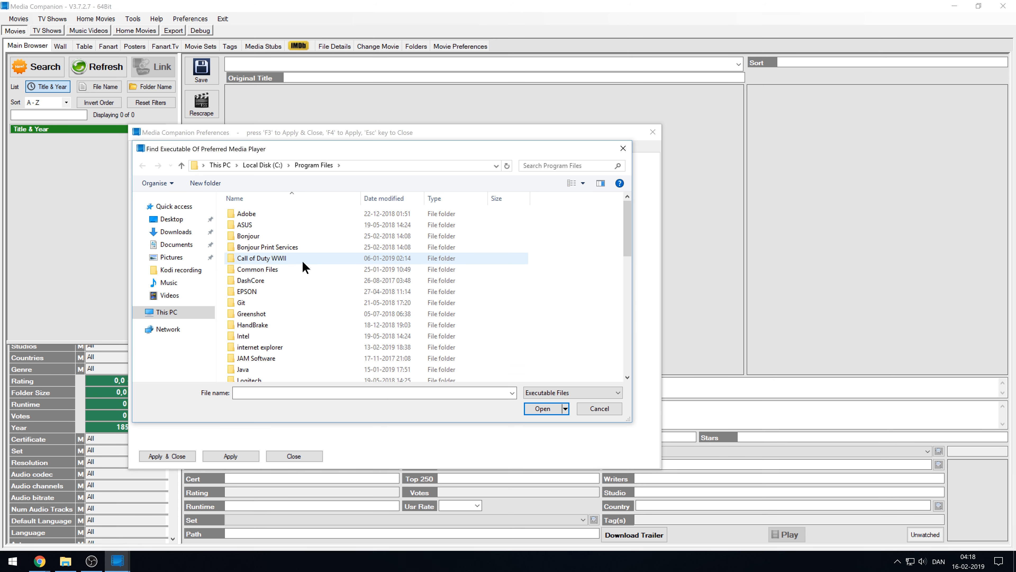
# Pick vlc.exe from C:\Program Files (x86)\VideoLAN\VLC as the player and apply it.
pyautogui.click(272, 165)
pyautogui.doubleClick(270, 277)
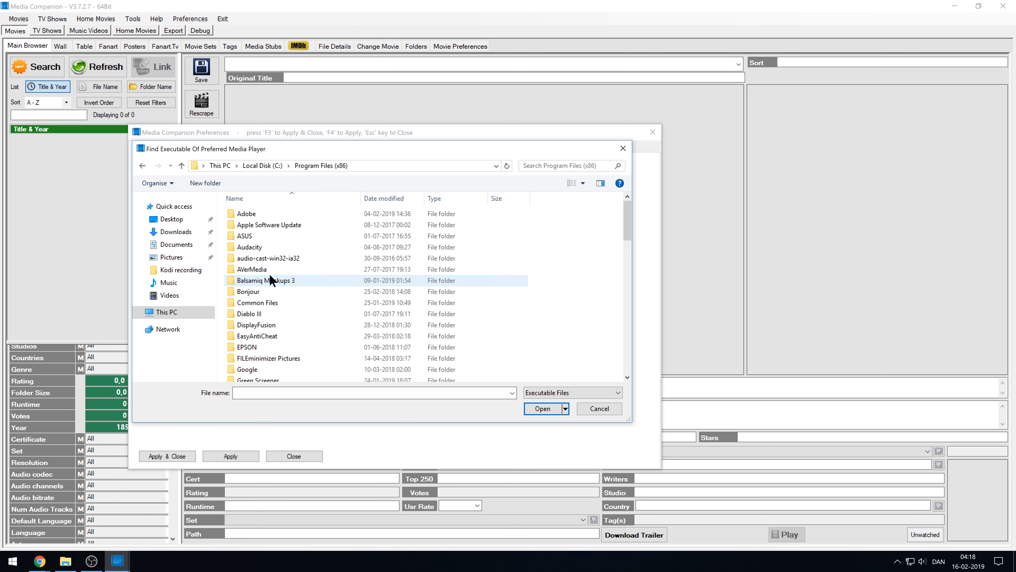
pyautogui.scroll(-3, 269, 273)
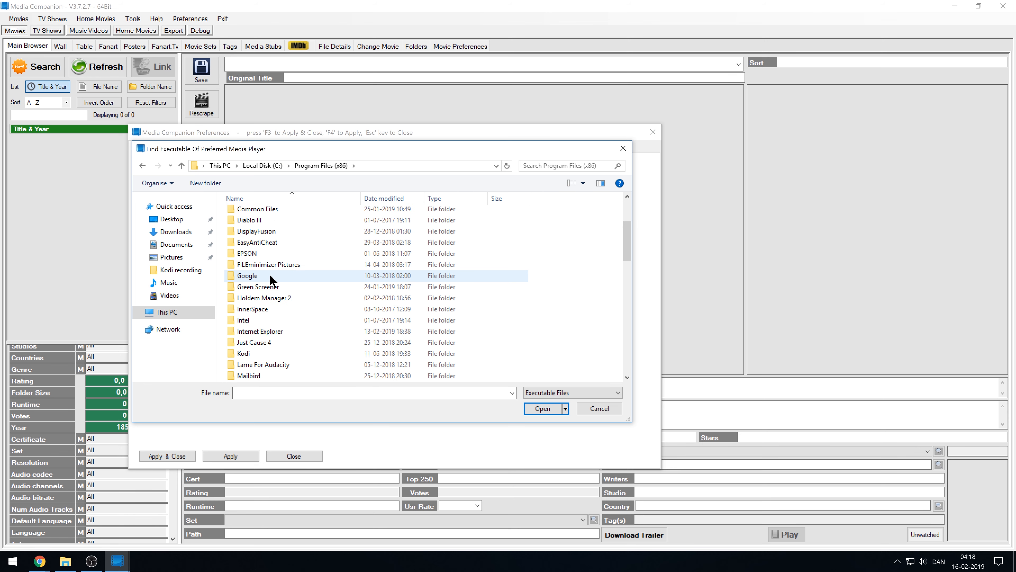
pyautogui.write('vi')
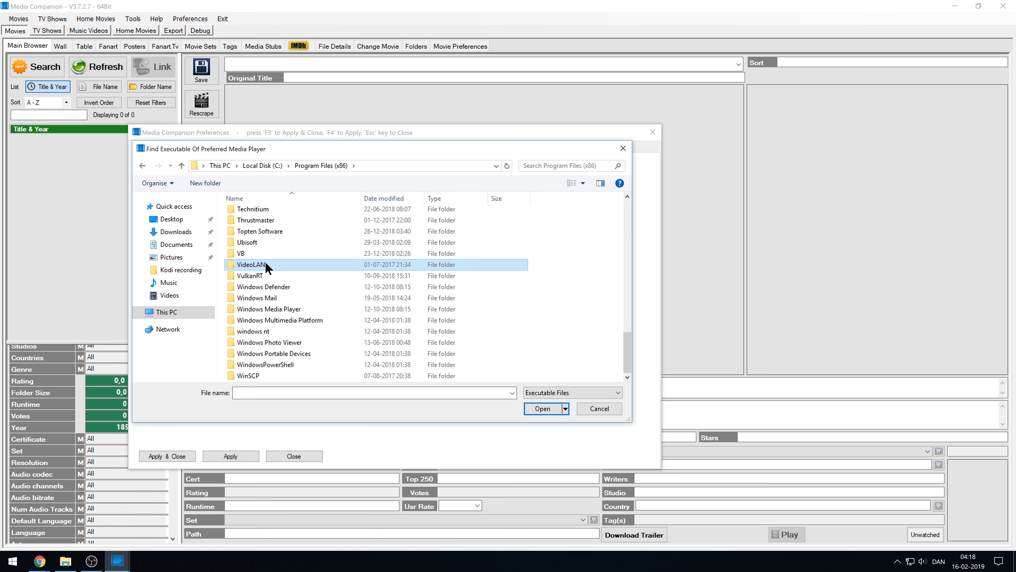
pyautogui.doubleClick(265, 261)
pyautogui.doubleClick(242, 215)
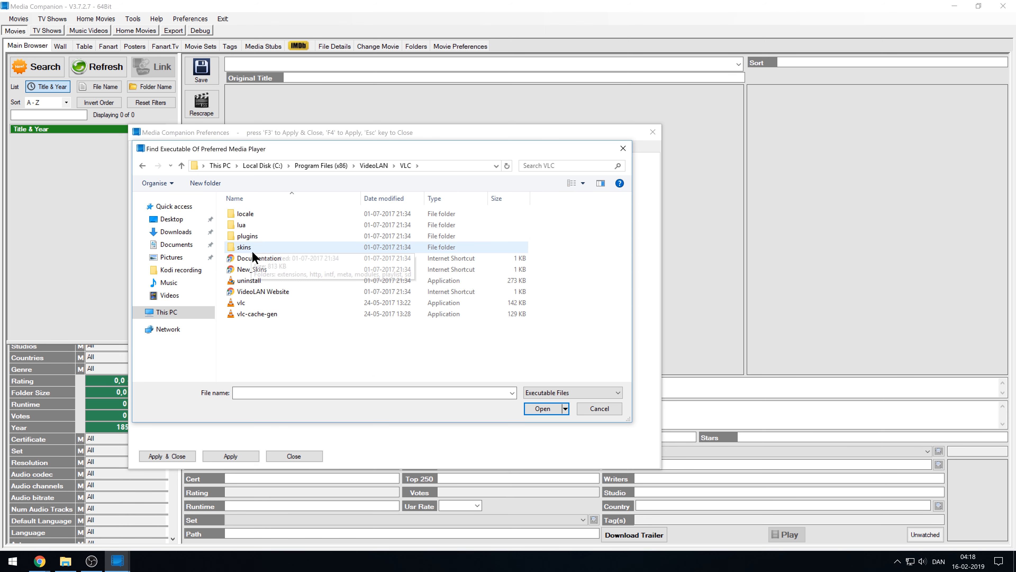
pyautogui.doubleClick(253, 302)
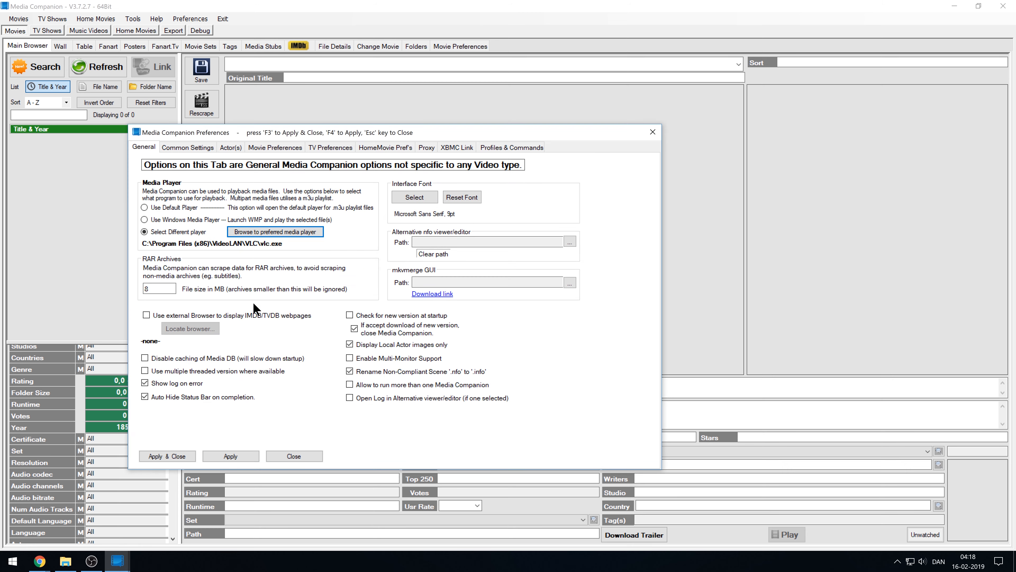
pyautogui.click(245, 453)
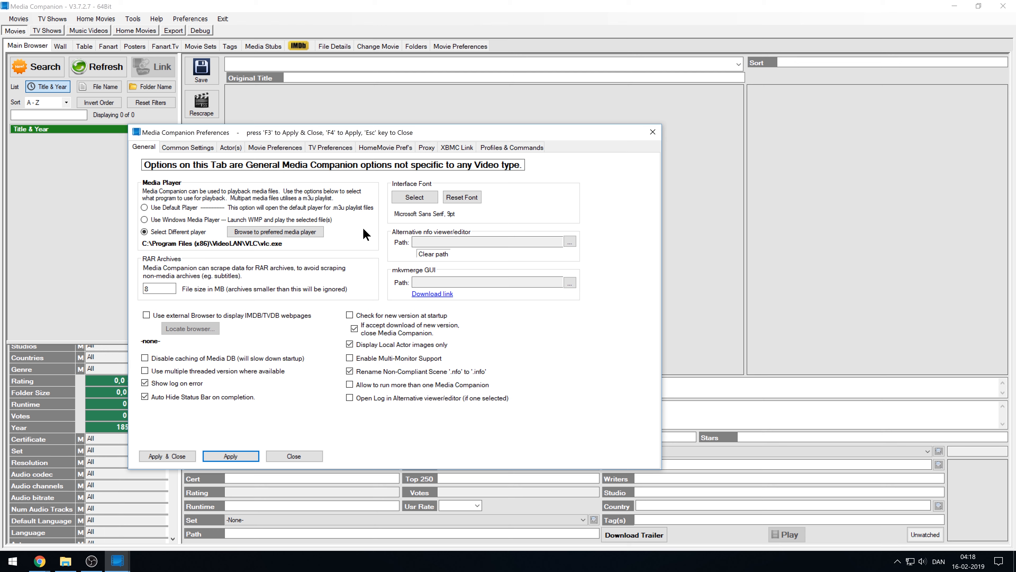
# In Common Settings, set Fanart Sizing to 4K UHD (16:9) (3840,2160) and apply.
pyautogui.click(185, 149)
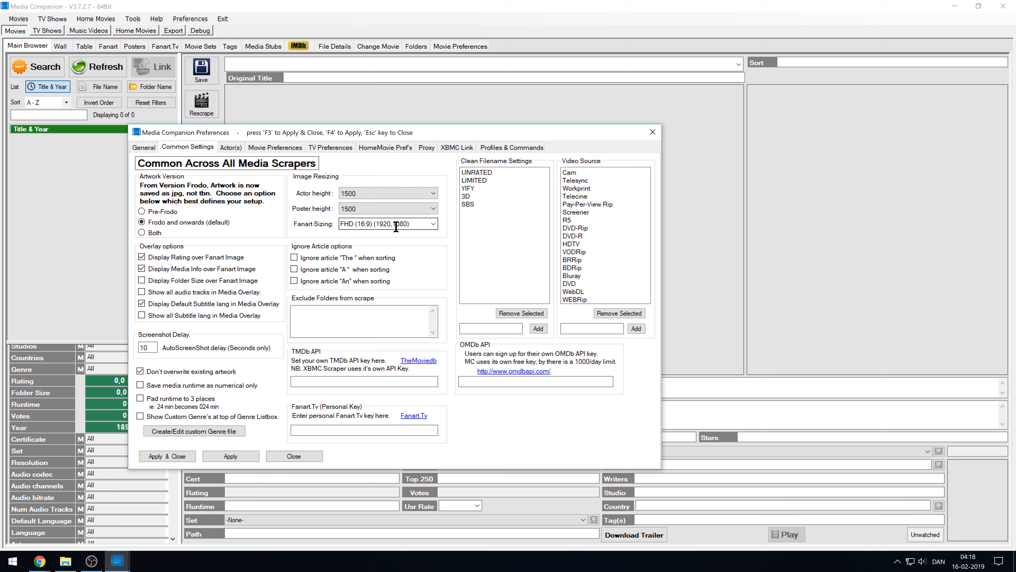
pyautogui.click(433, 221)
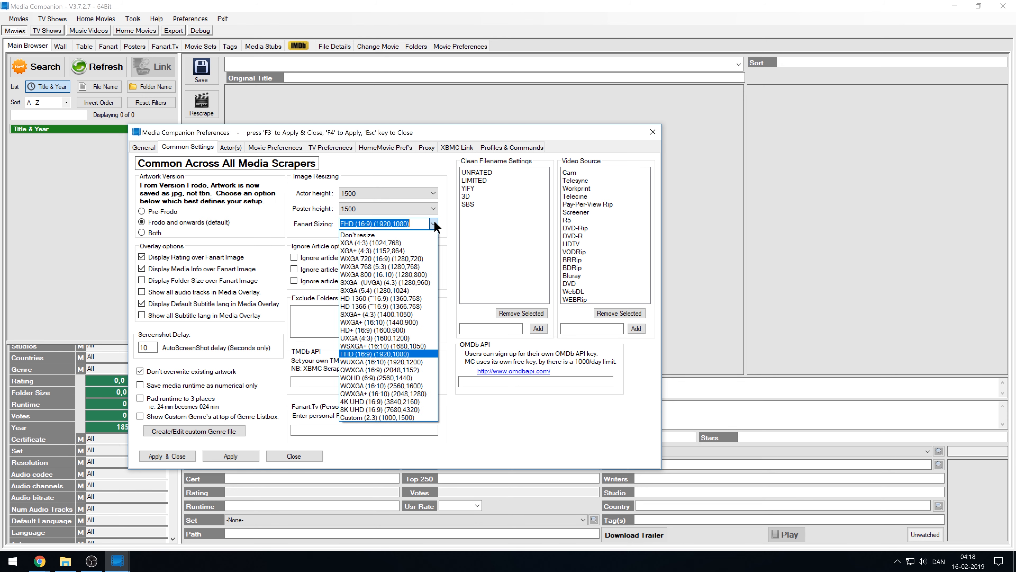
pyautogui.click(390, 402)
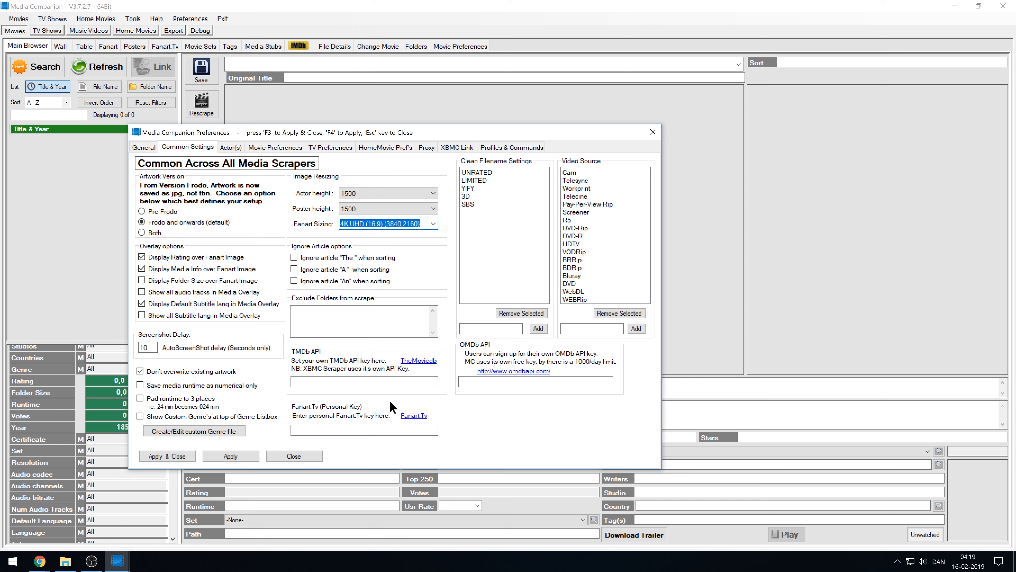
pyautogui.click(233, 456)
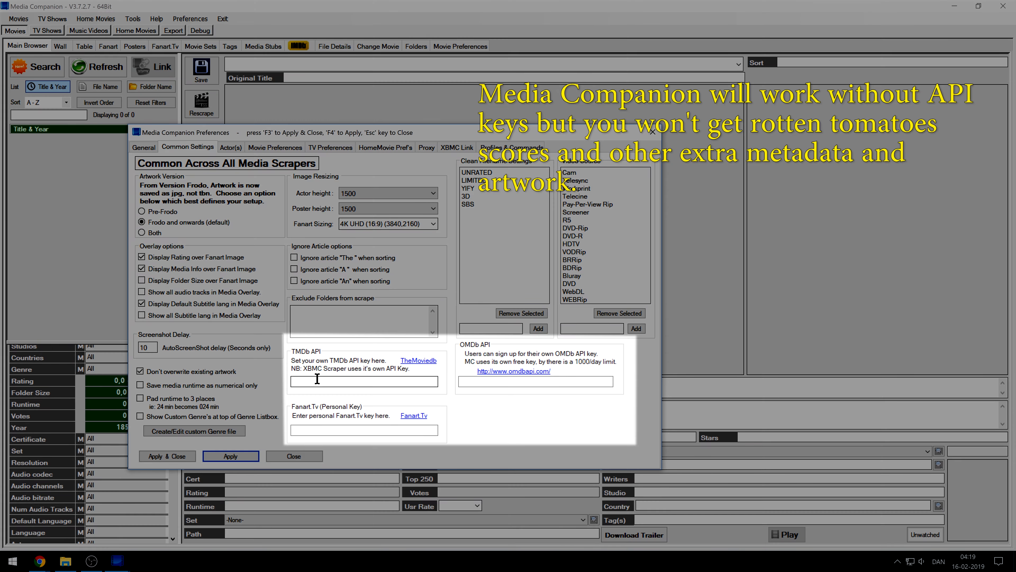
# Check the TMDb, Fanart.Tv and OMDb key boxes, then open TMDb's API help page.
pyautogui.click(317, 379)
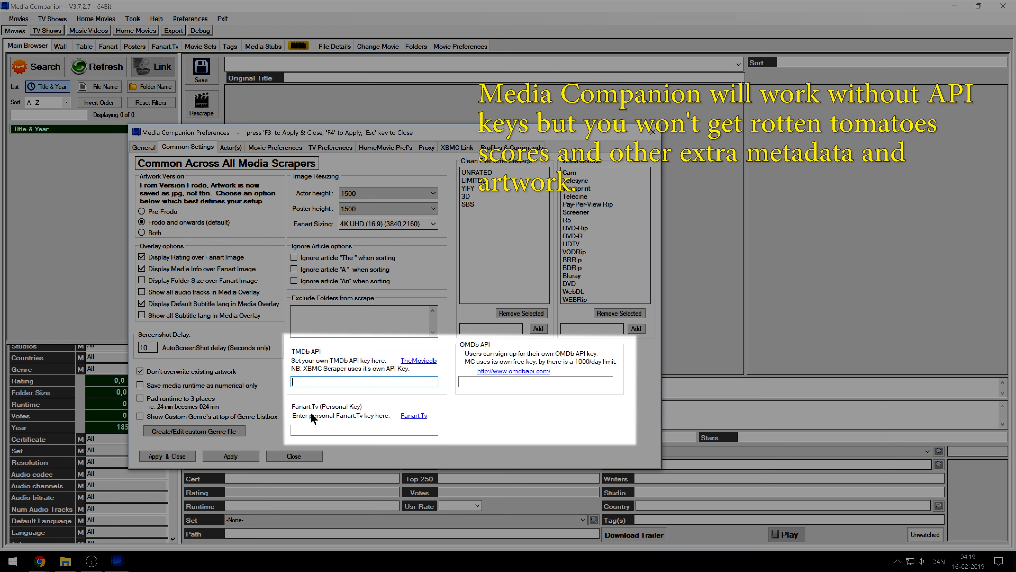
pyautogui.click(309, 428)
pyautogui.click(496, 381)
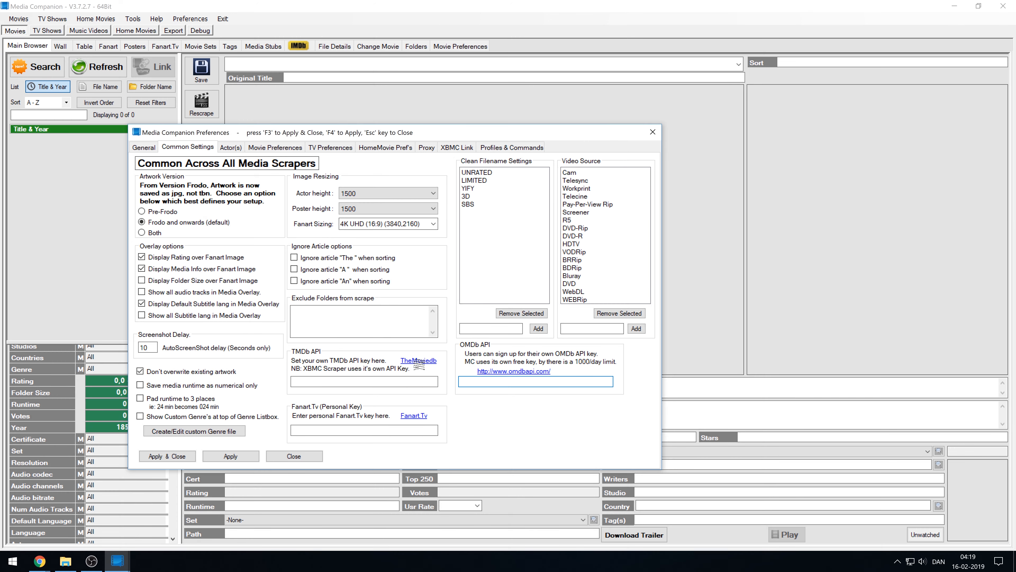
pyautogui.click(418, 360)
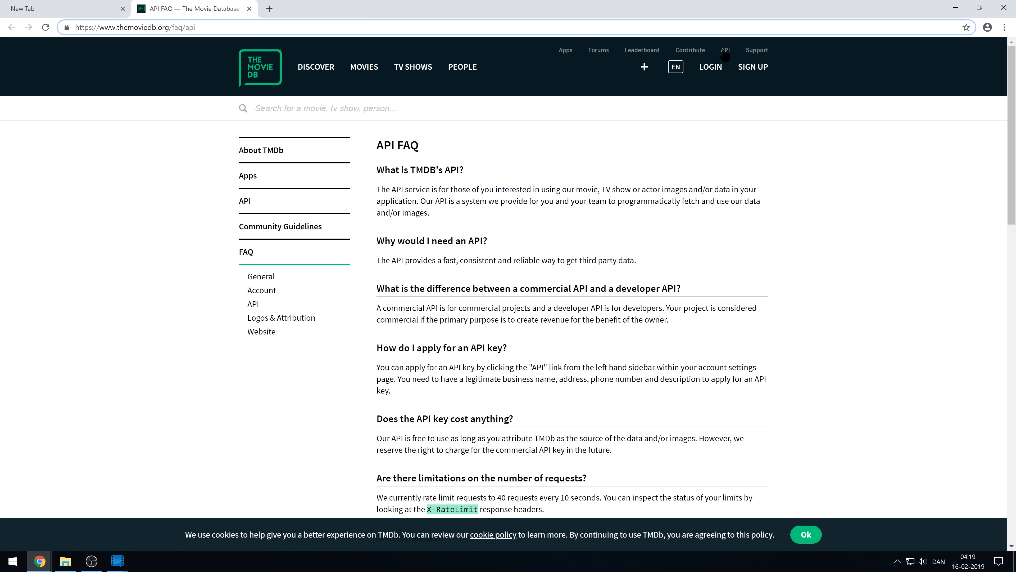
# Fill TMDb's sign-up form with a username, password twice and an e-mail address, and submit.
pyautogui.click(747, 71)
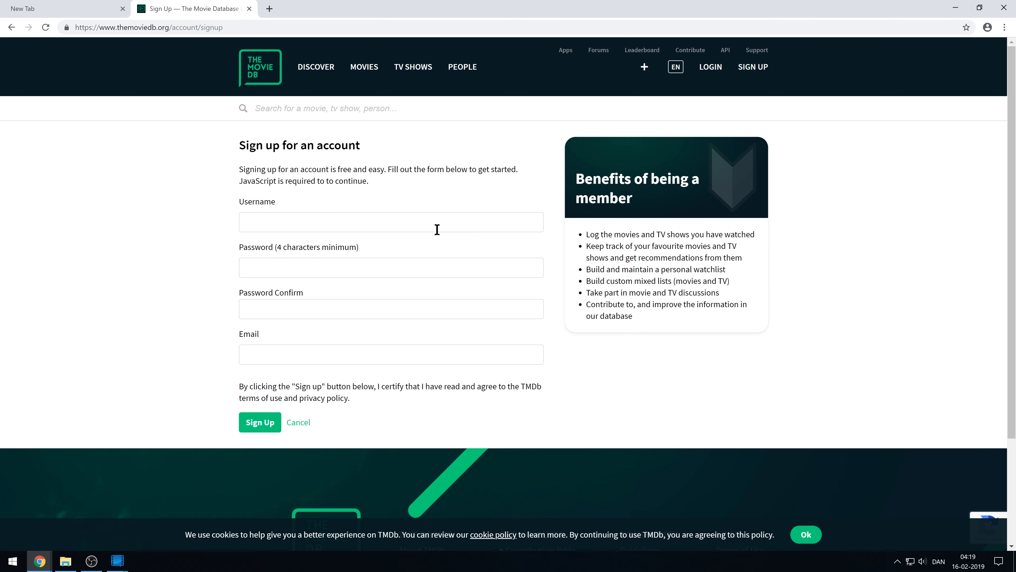
pyautogui.click(411, 230)
pyautogui.write('firstprincipleskodiguide')
pyautogui.click(275, 266)
pyautogui.write('••••••••••')
pyautogui.press('Tab')
pyautogui.write('••••••••••')
pyautogui.press('Tab')
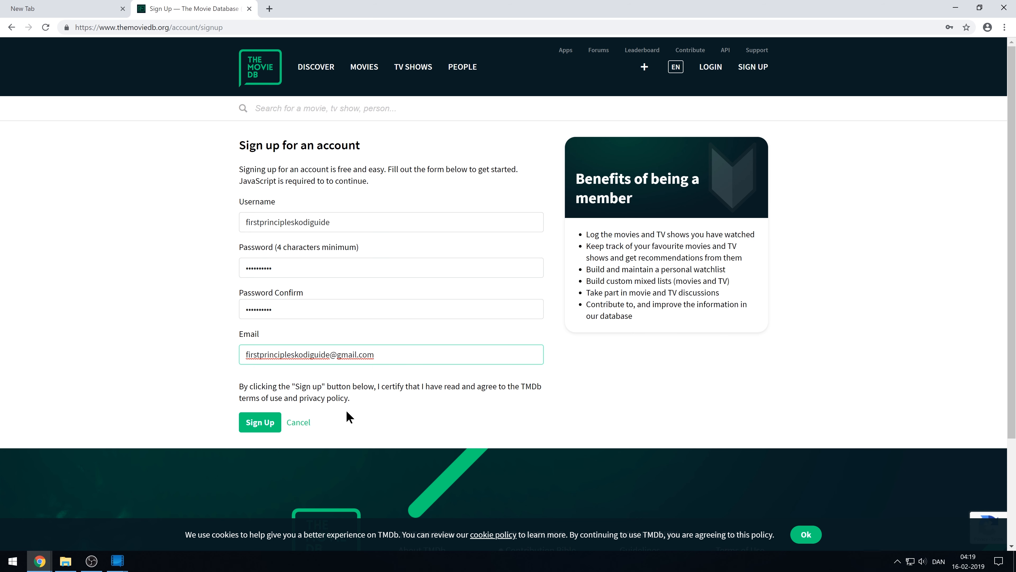
pyautogui.click(260, 421)
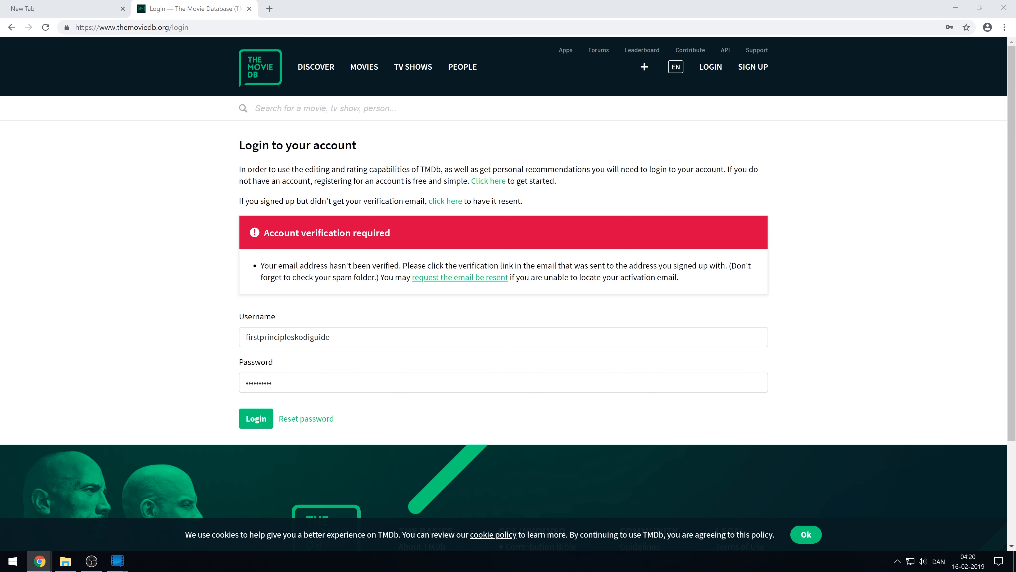
# Copy the ACTIVATE MY ACCOUNT link from the Gmail message and load it in a new tab.
pyautogui.moveTo(348, 137); pyautogui.dragTo(399, 0)
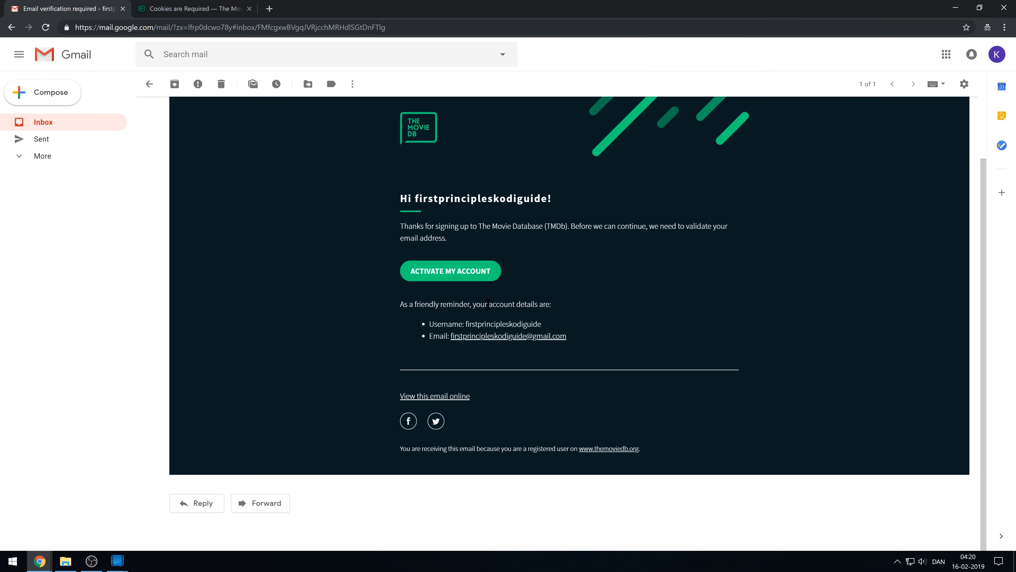
pyautogui.rightClick(460, 275)
pyautogui.click(498, 335)
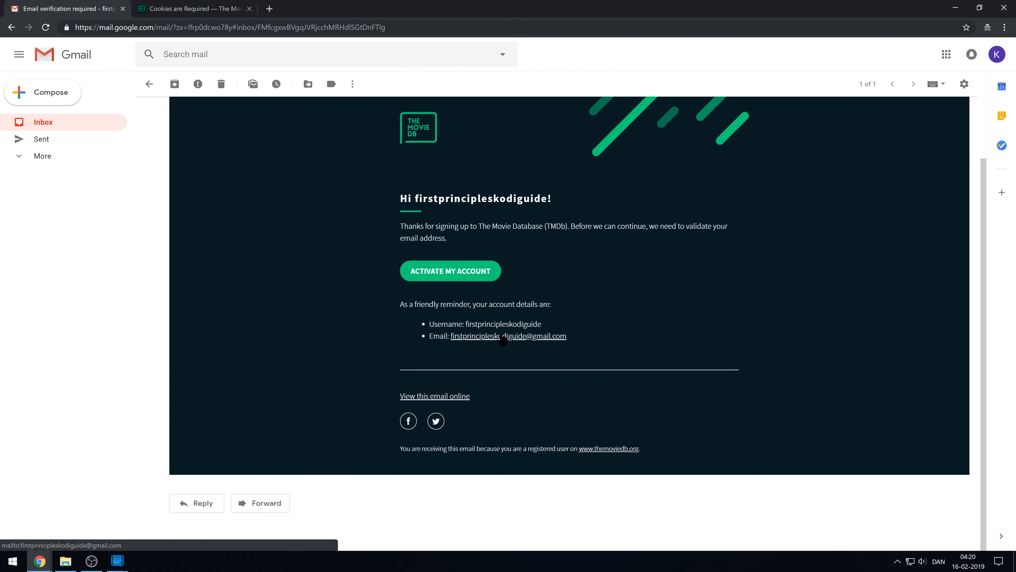
pyautogui.moveTo(510, 7); pyautogui.dragTo(0, 192)
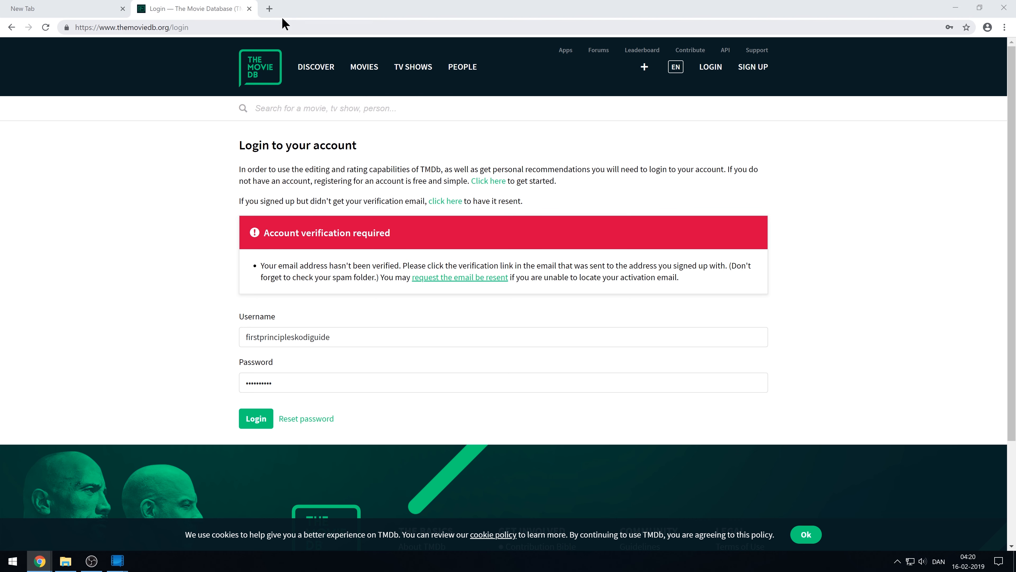
pyautogui.click(269, 8)
pyautogui.hotkey('ctrl', 'v')
pyautogui.press('Return')
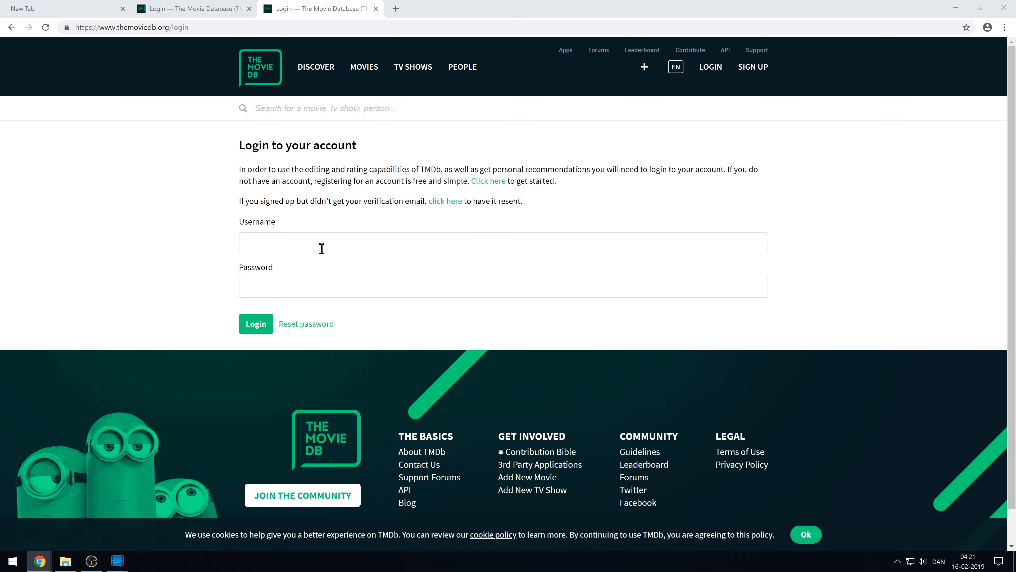
pyautogui.click(322, 247)
# Log in to TMDb with the saved username and password.
pyautogui.click(338, 264)
pyautogui.click(368, 281)
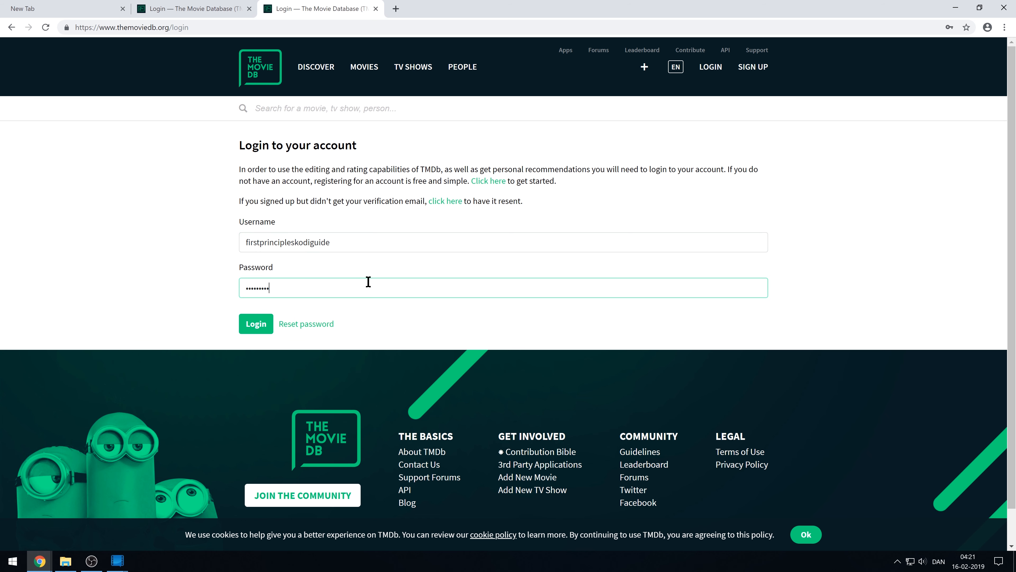
pyautogui.click(256, 324)
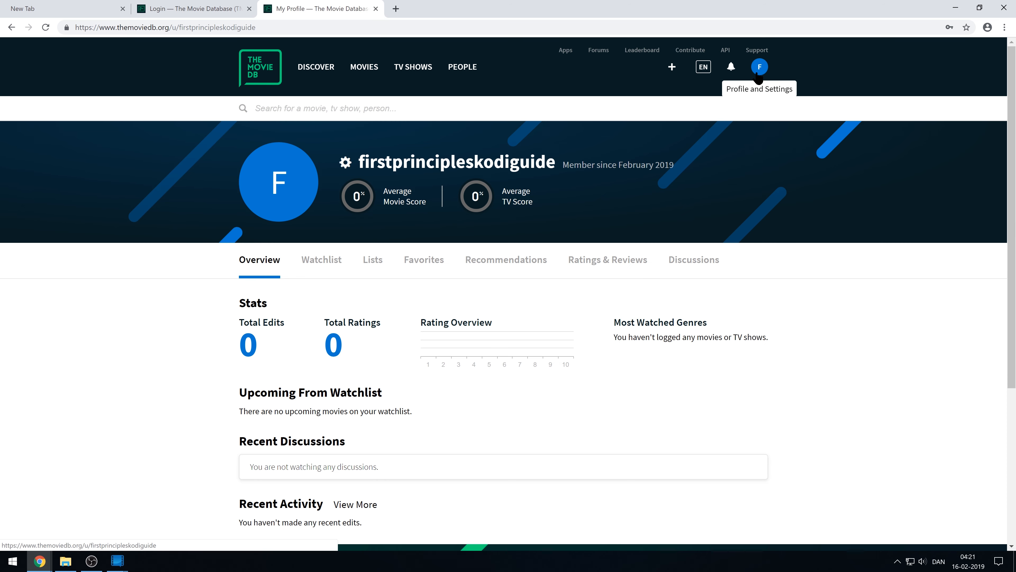
# Go to the account settings' API section and start requesting a new key.
pyautogui.click(759, 68)
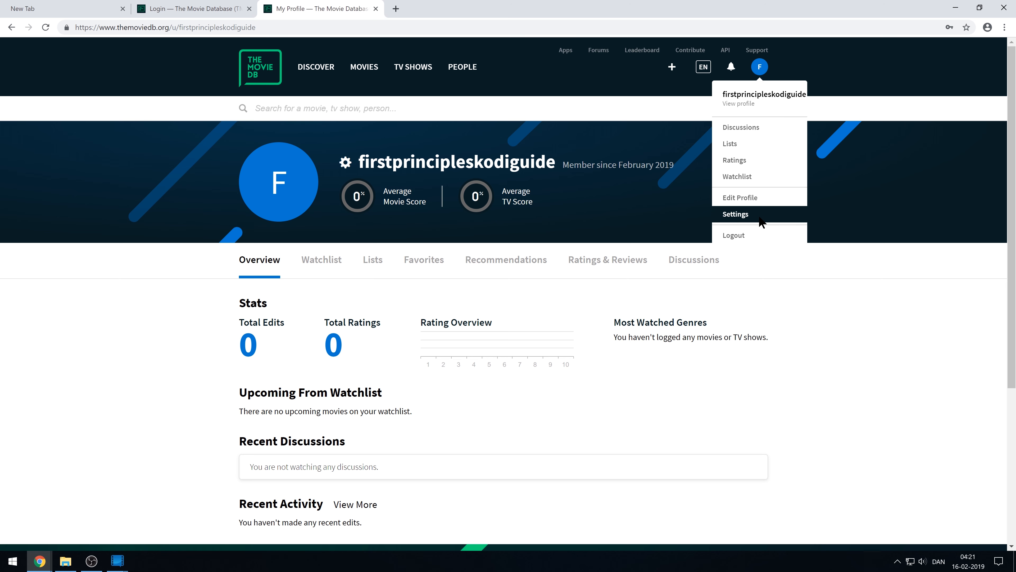
pyautogui.click(742, 216)
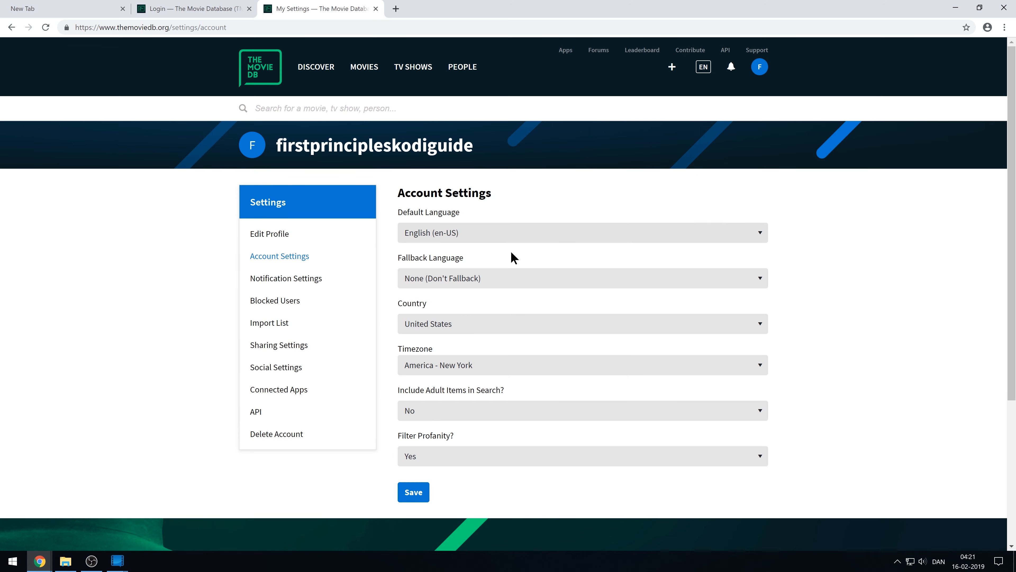
pyautogui.click(254, 413)
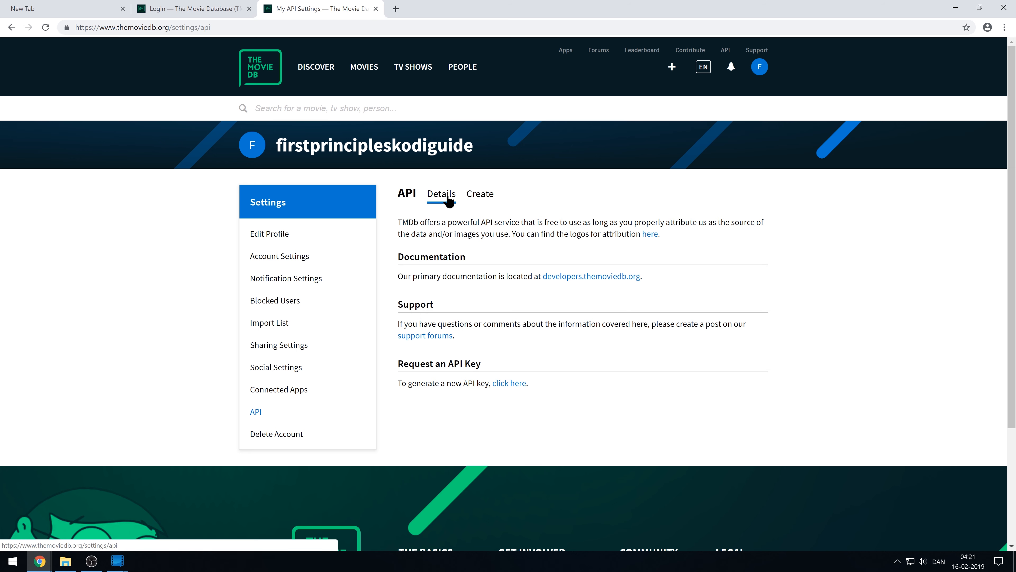
pyautogui.click(517, 383)
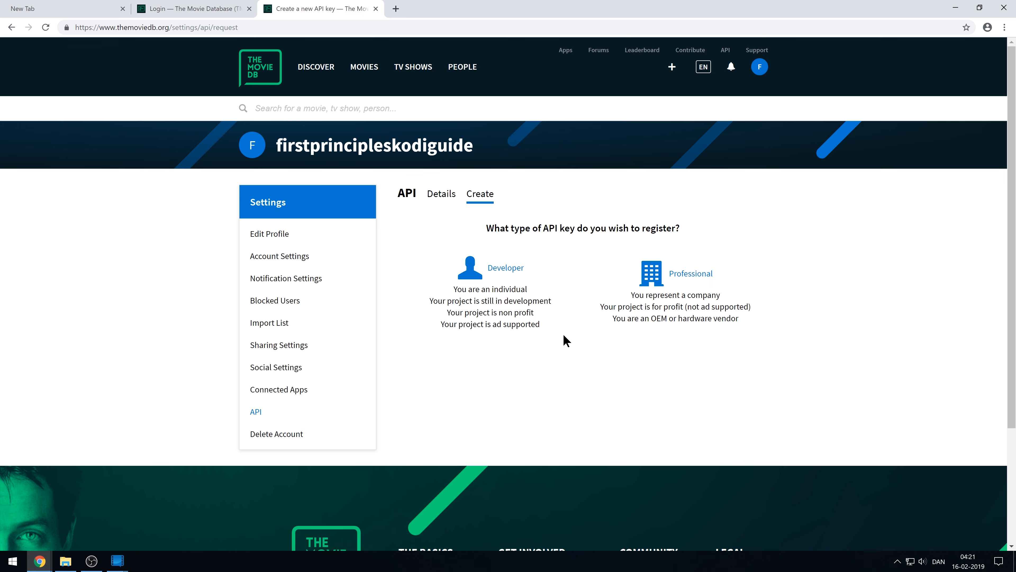
# Choose a Developer key, accept the terms, and enter application URL kodi.tv with a Kodi fanart summary.
pyautogui.click(514, 269)
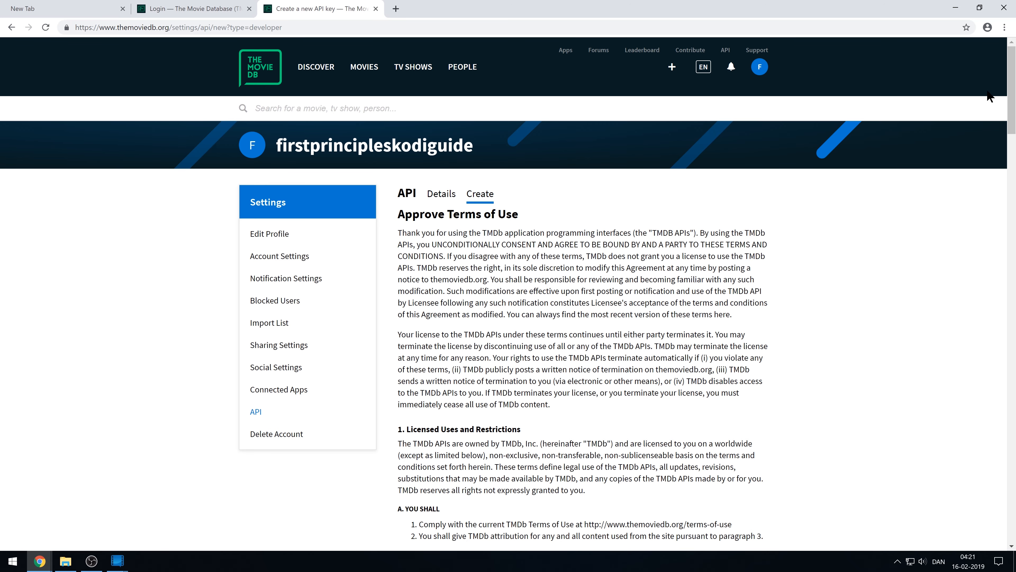
pyautogui.scroll(-1, 1010, 93)
pyautogui.moveTo(1010, 93); pyautogui.dragTo(1012, 505)
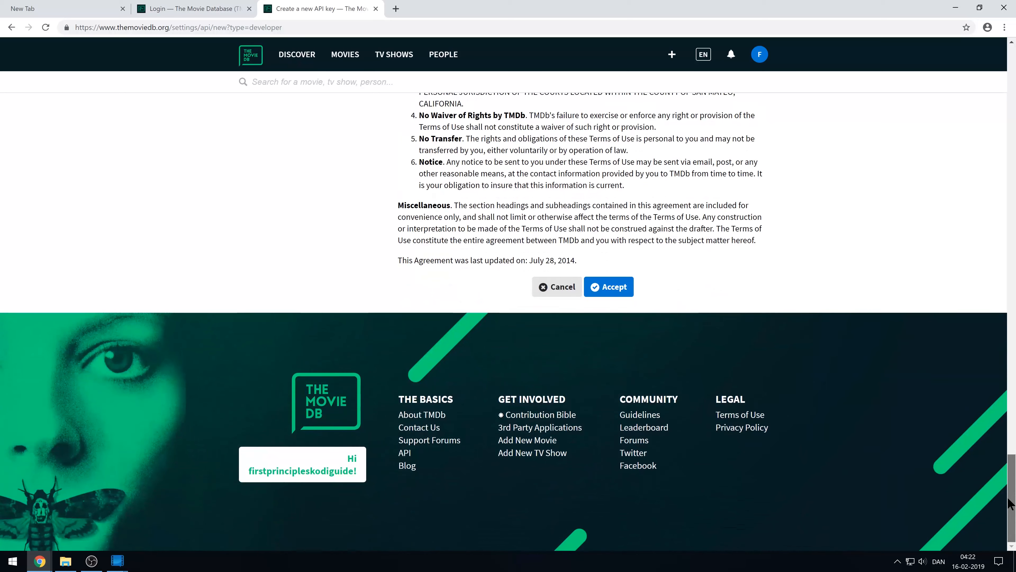
pyautogui.click(623, 291)
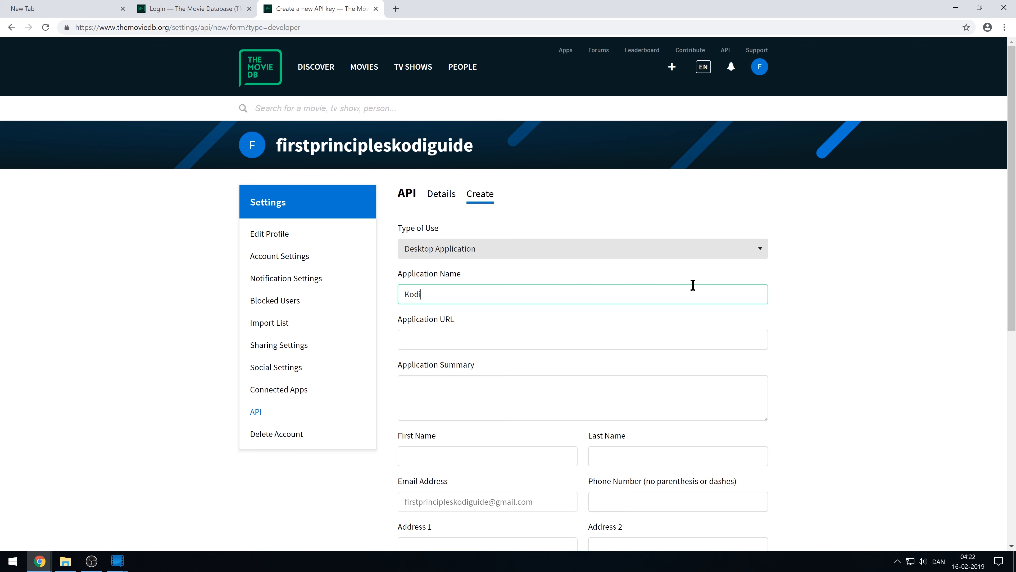
pyautogui.press('Tab')
pyautogui.write('kodi.tv')
pyautogui.press('Tab')
pyautogui.write("I am going to be scraping TV show fanart for my Kodi setup. It's going to b")
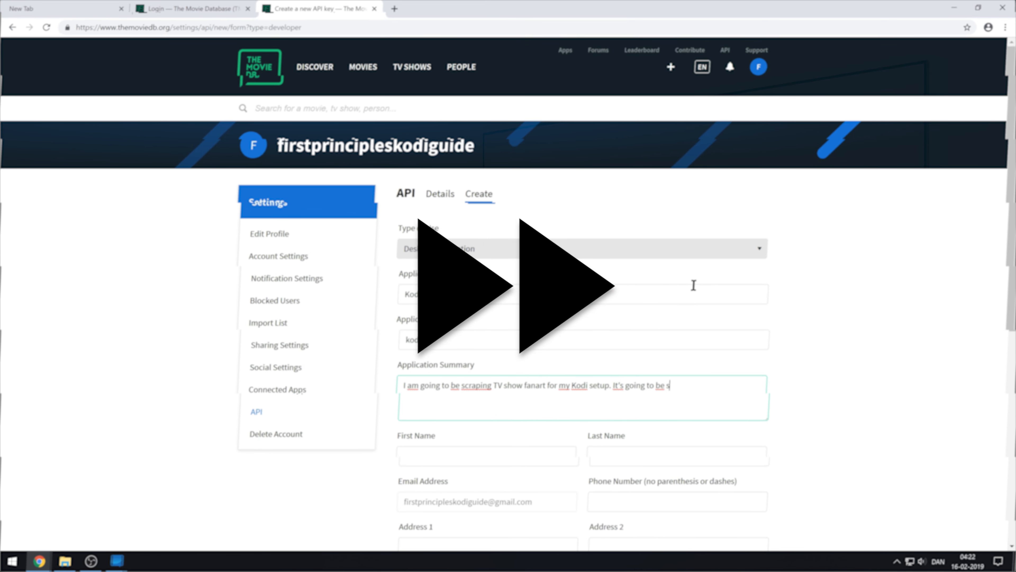
pyautogui.write('e super awesome.')
# Fill in the contact name and address fields of the API application form.
pyautogui.scroll(-2, 692, 285)
pyautogui.press('Tab')
pyautogui.write('Kodi')
pyautogui.press('Tab')
pyautogui.write('Guide')
pyautogui.scroll(-2, 682, 356)
pyautogui.press('Tab')
pyautogui.press('Tab')
pyautogui.write('New York')
pyautogui.press('Tab')
pyautogui.write('90210')
# Correct the city, state and zip code entries, then submit the API key application.
pyautogui.click(677, 426)
pyautogui.click(646, 315)
pyautogui.moveTo(444, 381); pyautogui.dragTo(183, 387)
pyautogui.write('Copenhagen')
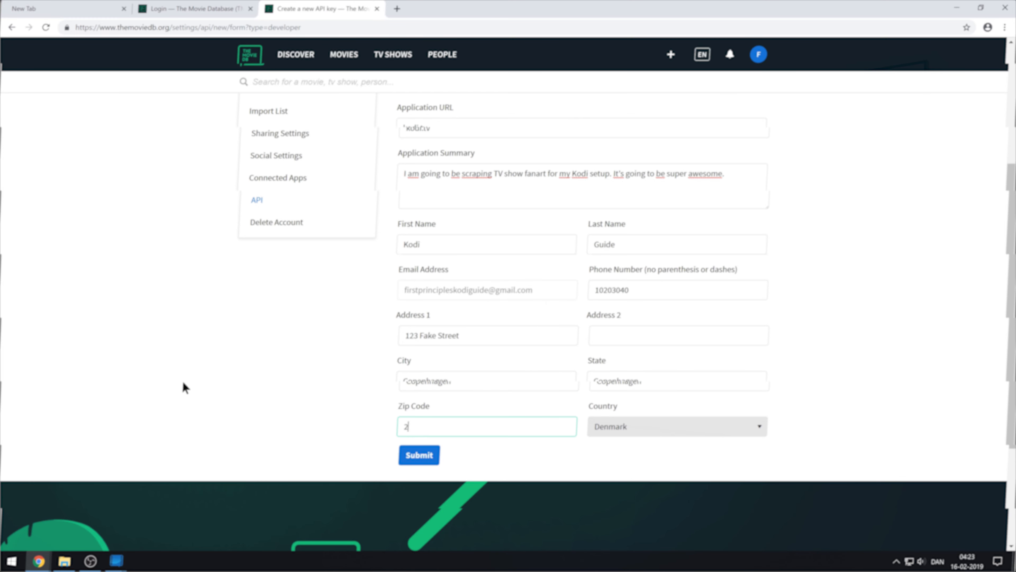
pyautogui.write('2000')
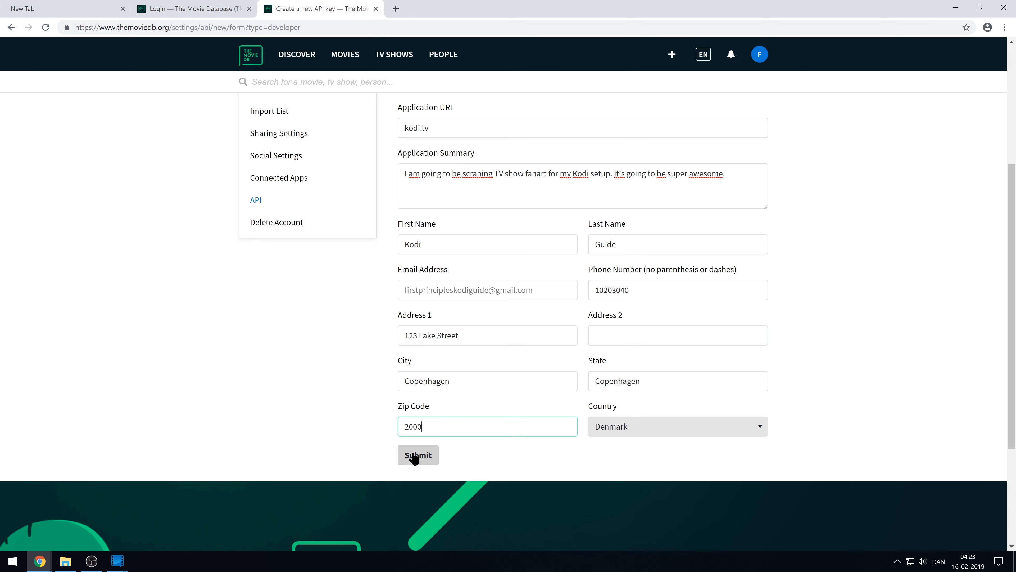
pyautogui.click(416, 456)
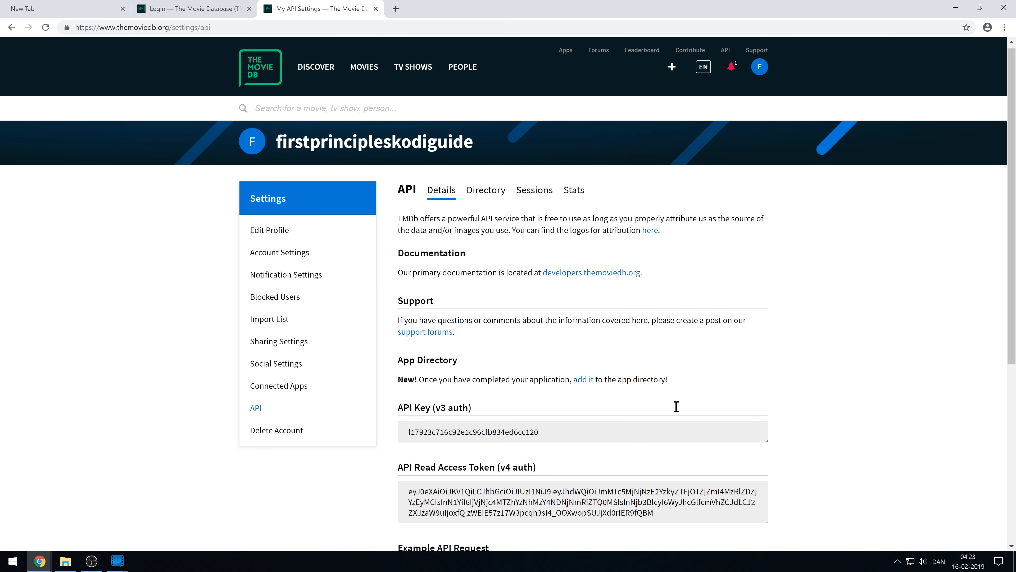
# Copy the new API Key (v3 auth) and switch back to Media Companion's Preferences window.
pyautogui.scroll(-4, 660, 417)
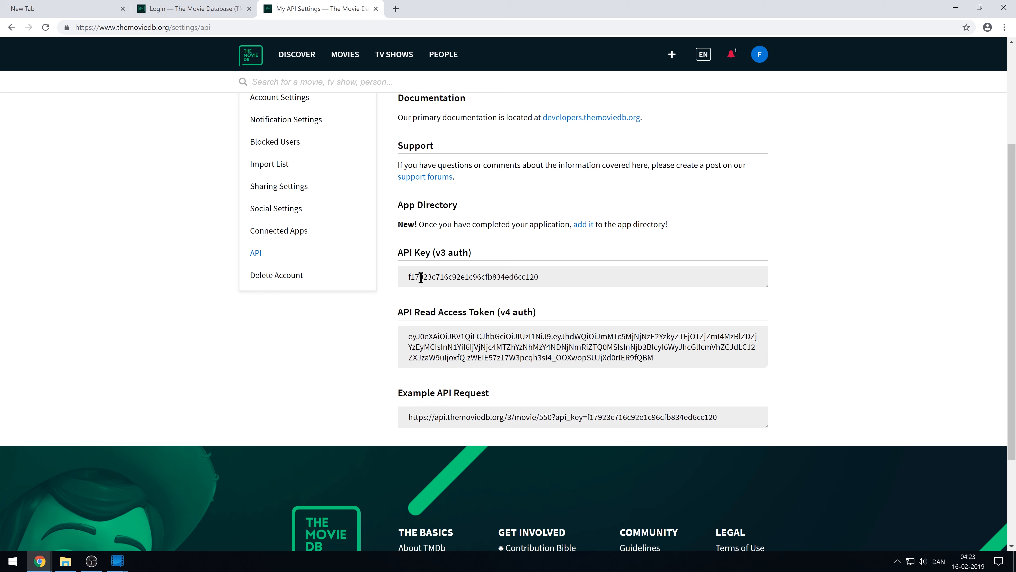
pyautogui.moveTo(430, 276); pyautogui.dragTo(540, 275)
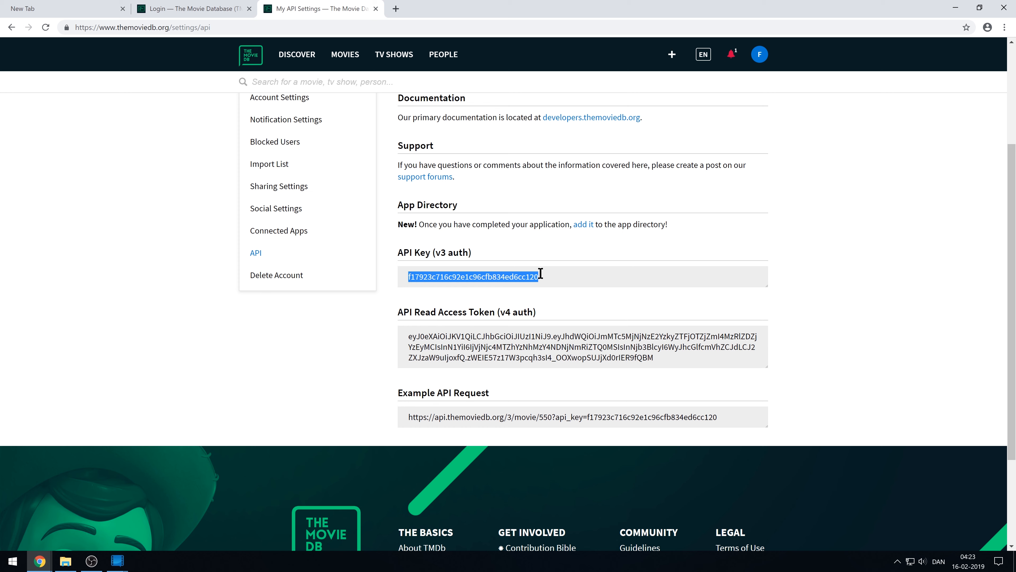
pyautogui.rightClick(521, 281)
pyautogui.click(536, 288)
pyautogui.click(120, 559)
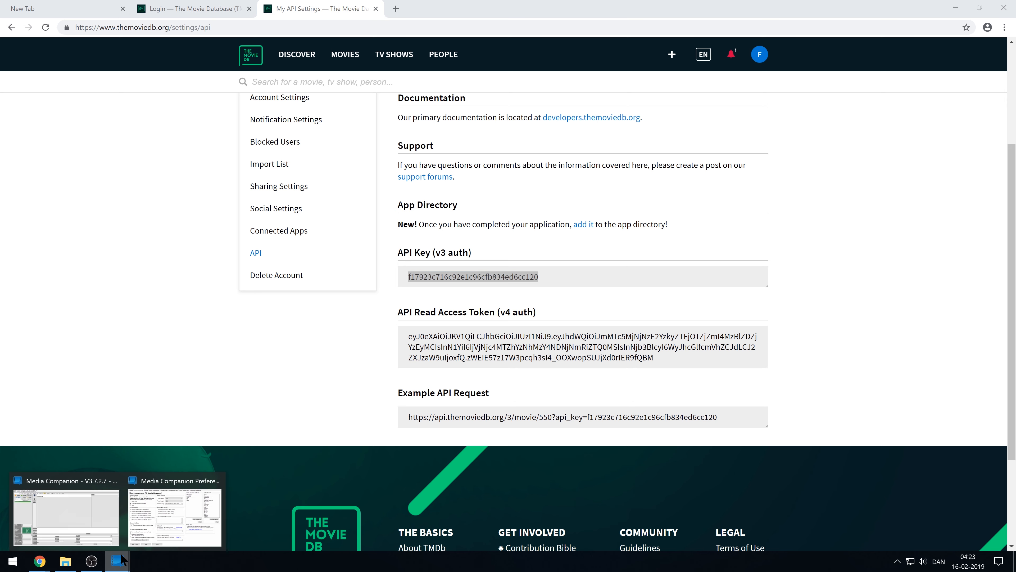
pyautogui.click(156, 521)
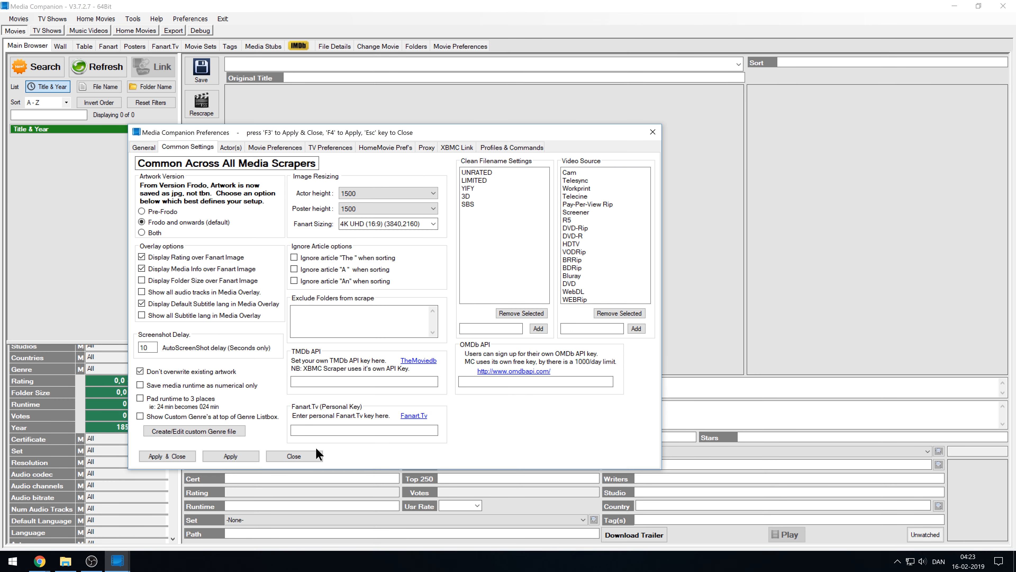
# Paste the copied v3 key into the TMDb API box, then focus the Fanart.Tv personal key box.
pyautogui.click(316, 382)
pyautogui.rightClick(316, 382)
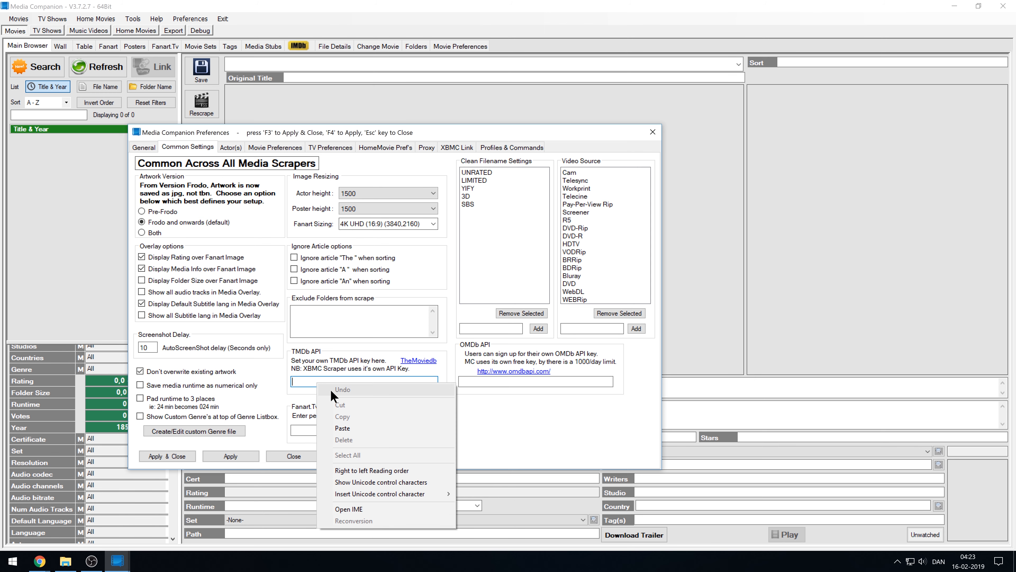
pyautogui.click(346, 428)
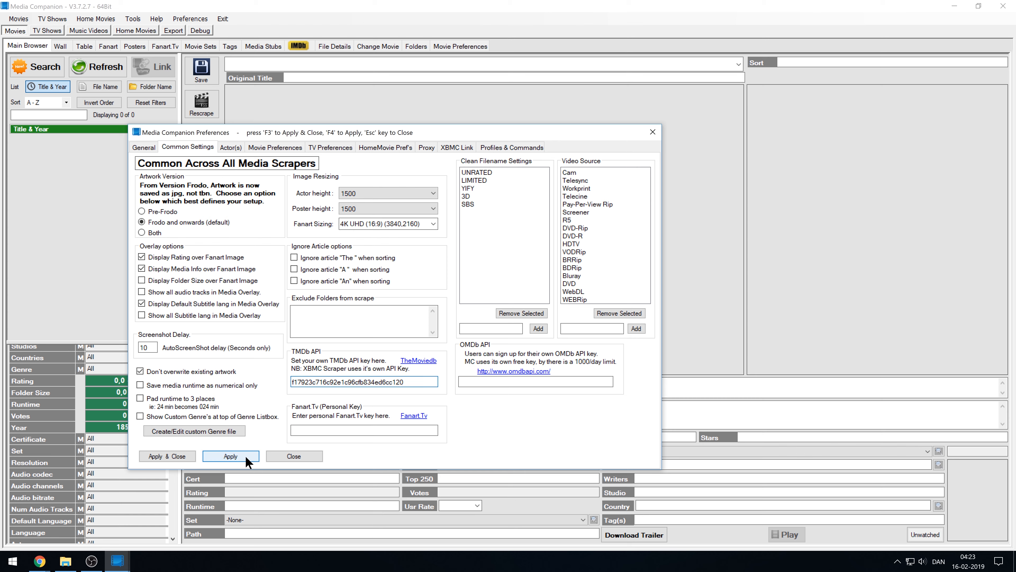
pyautogui.click(335, 430)
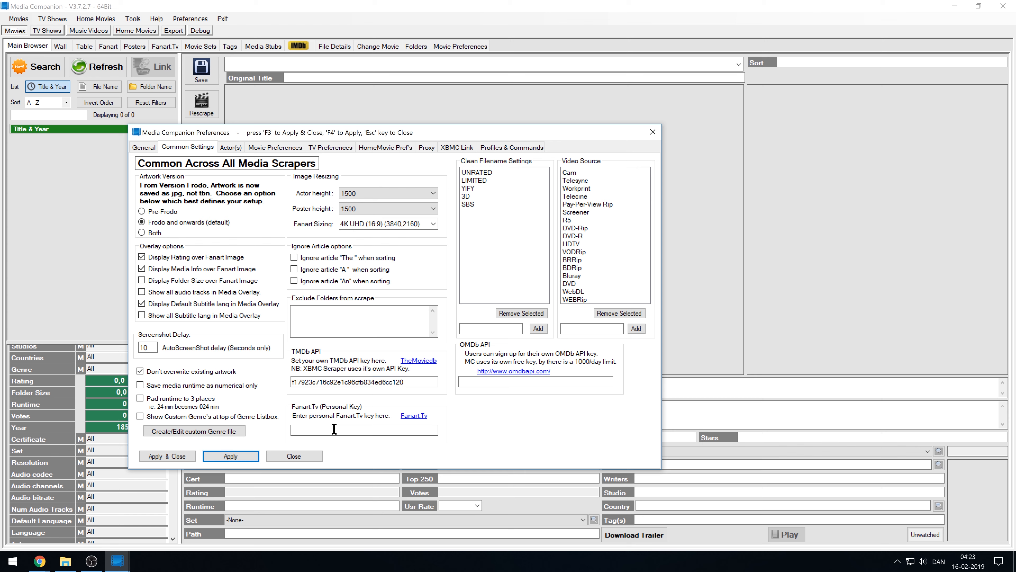
# Open Fanart.tv's API key page, start registering, and paste the account username.
pyautogui.click(413, 416)
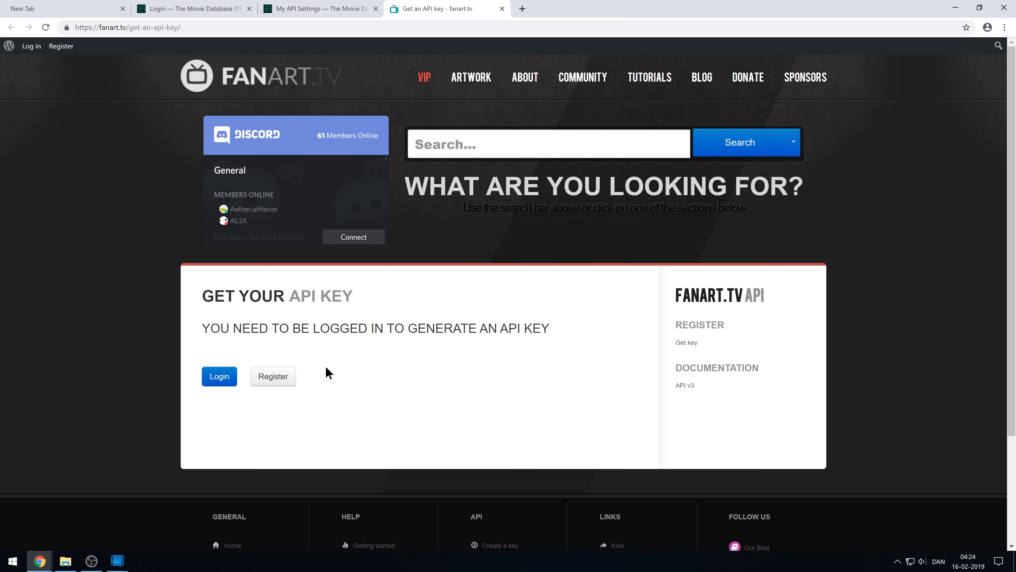
pyautogui.click(286, 378)
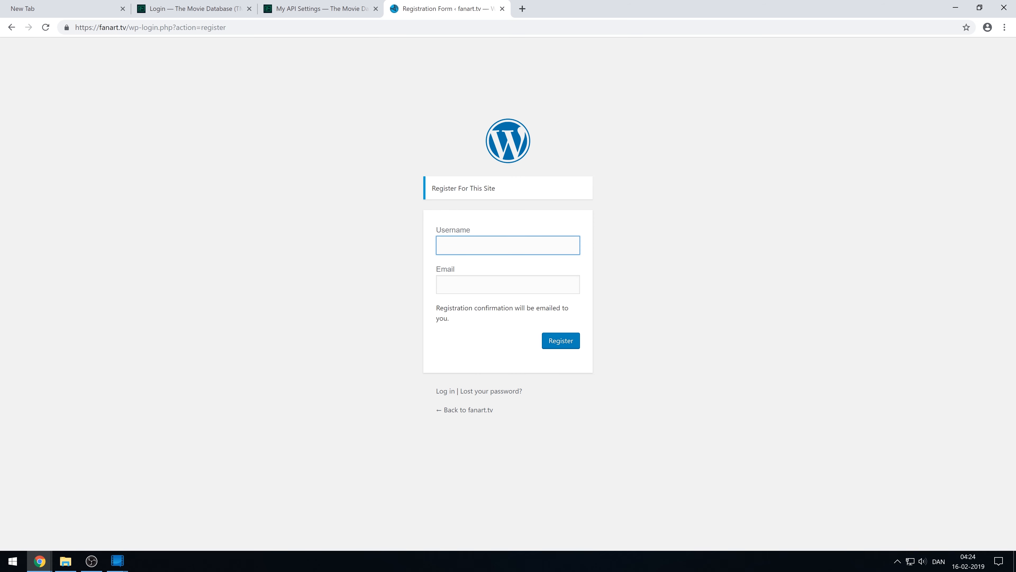
pyautogui.click(529, 248)
pyautogui.rightClick(528, 246)
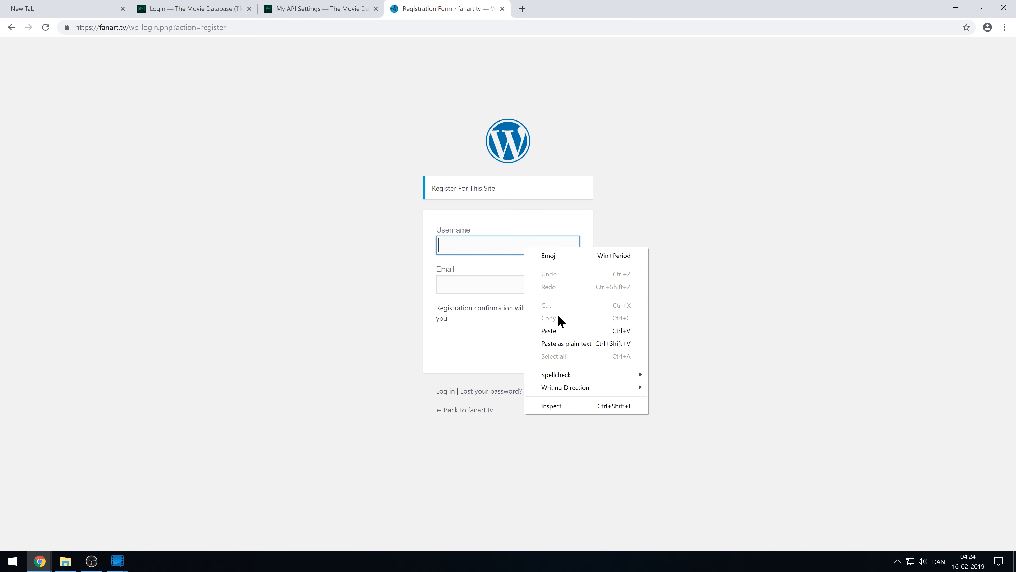
pyautogui.click(556, 331)
# Fill in the e-mail address and submit the Fanart.tv registration.
pyautogui.click(495, 283)
pyautogui.rightClick(496, 284)
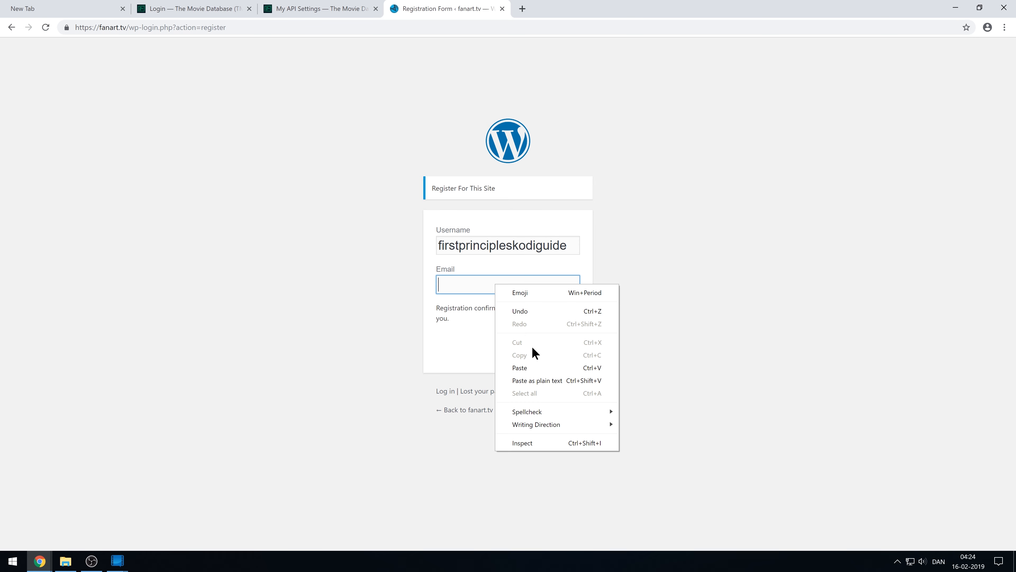
pyautogui.click(537, 369)
pyautogui.write('@gmail.com')
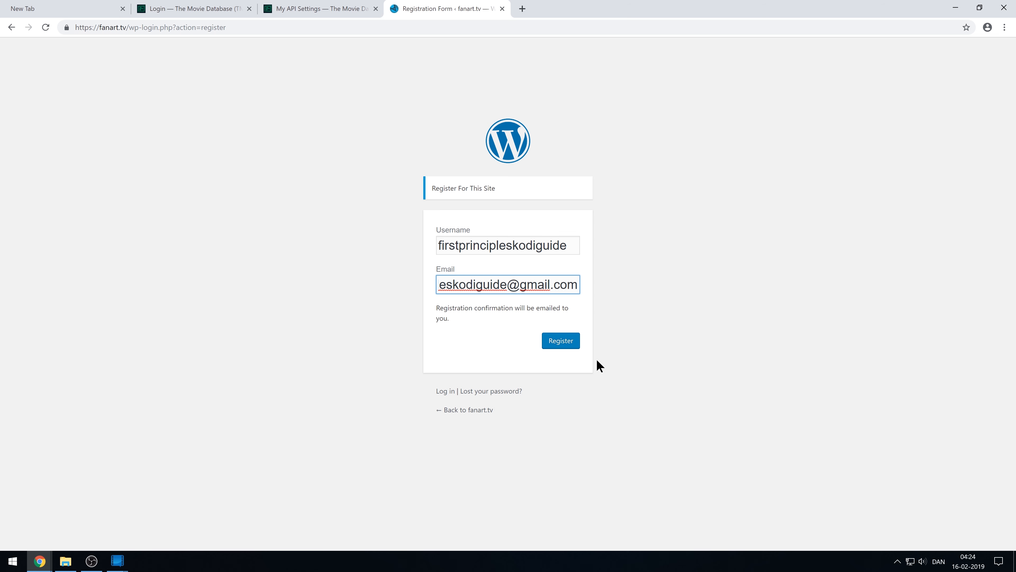
pyautogui.click(564, 340)
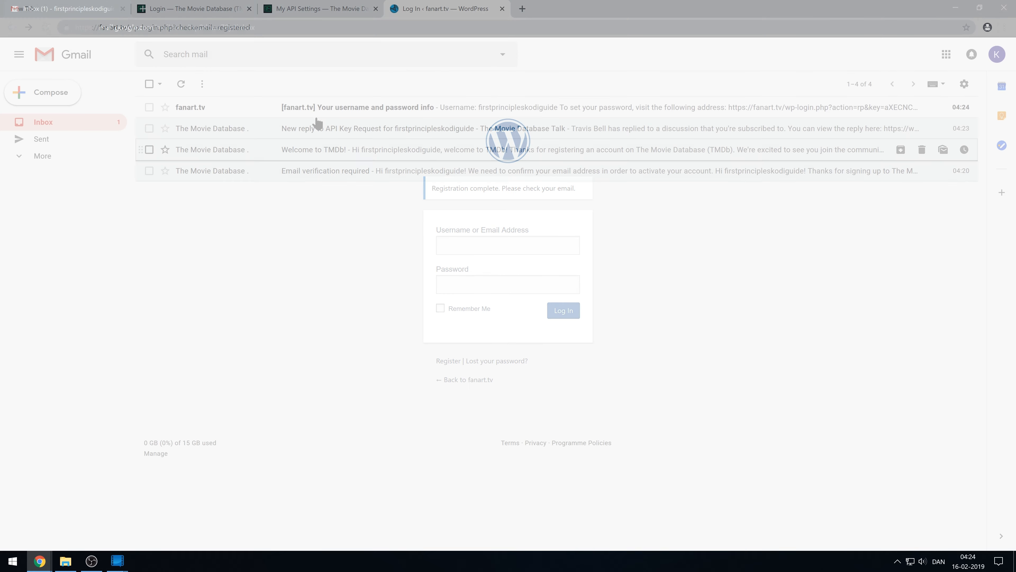
# Open the '[fanart.tv] Your username and password info' email and copy its password-setting link.
pyautogui.click(375, 108)
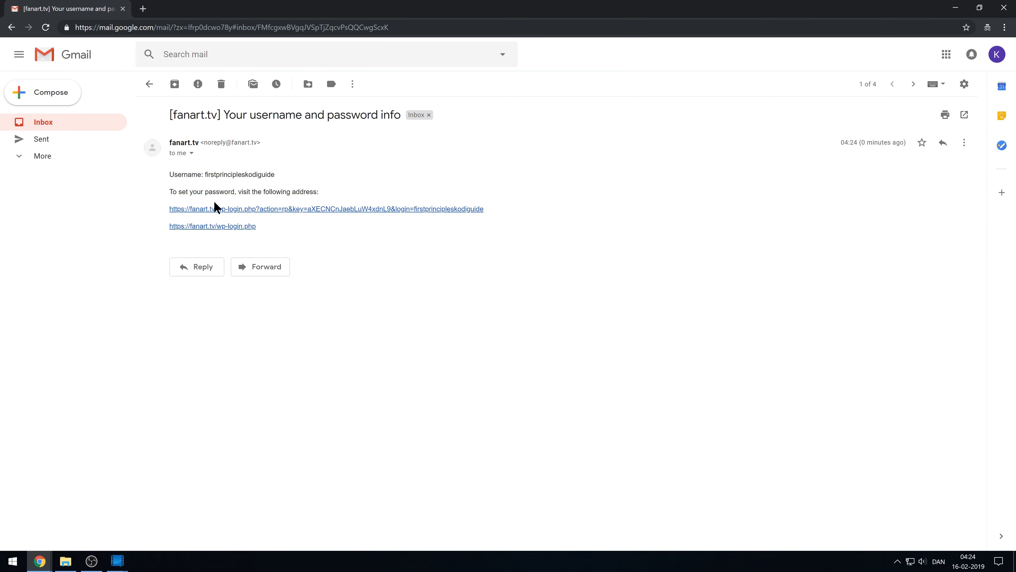
pyautogui.rightClick(225, 216)
pyautogui.click(266, 273)
pyautogui.hotkey('alt', 'Tab')
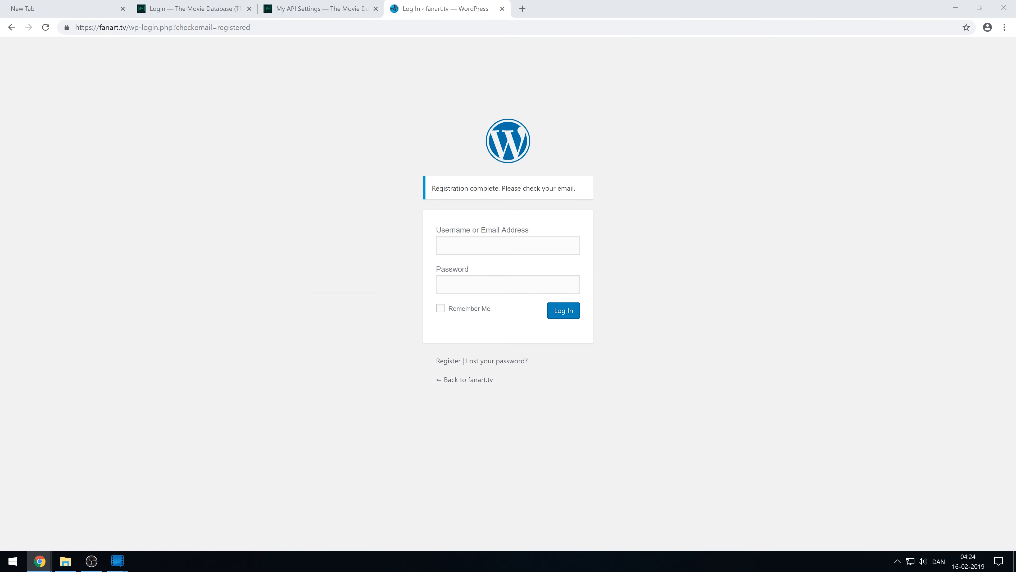
pyautogui.click(522, 8)
# Load the copied reset link, set a new account password, and save it in Chrome.
pyautogui.rightClick(378, 28)
pyautogui.click(412, 99)
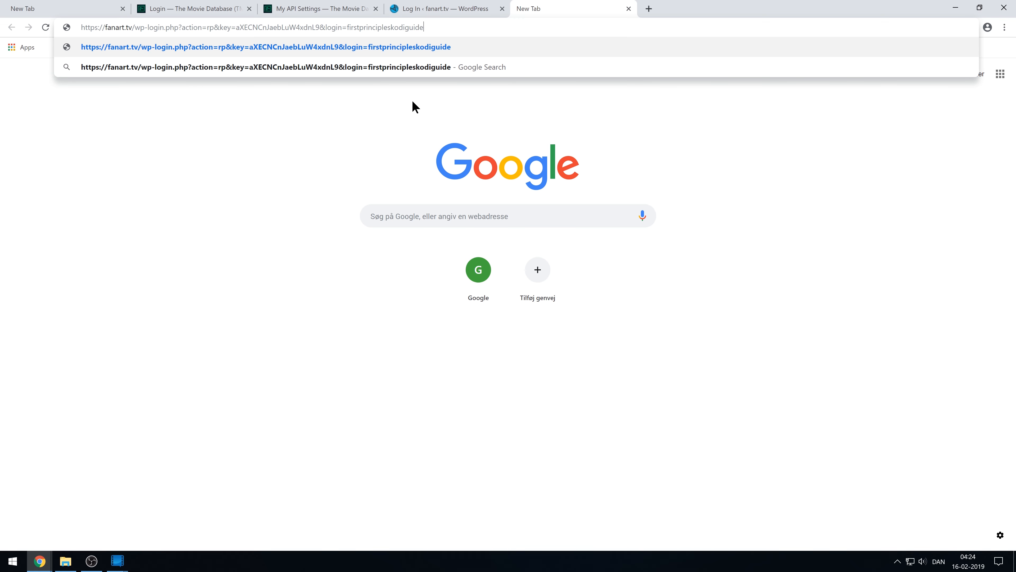
pyautogui.press('Return')
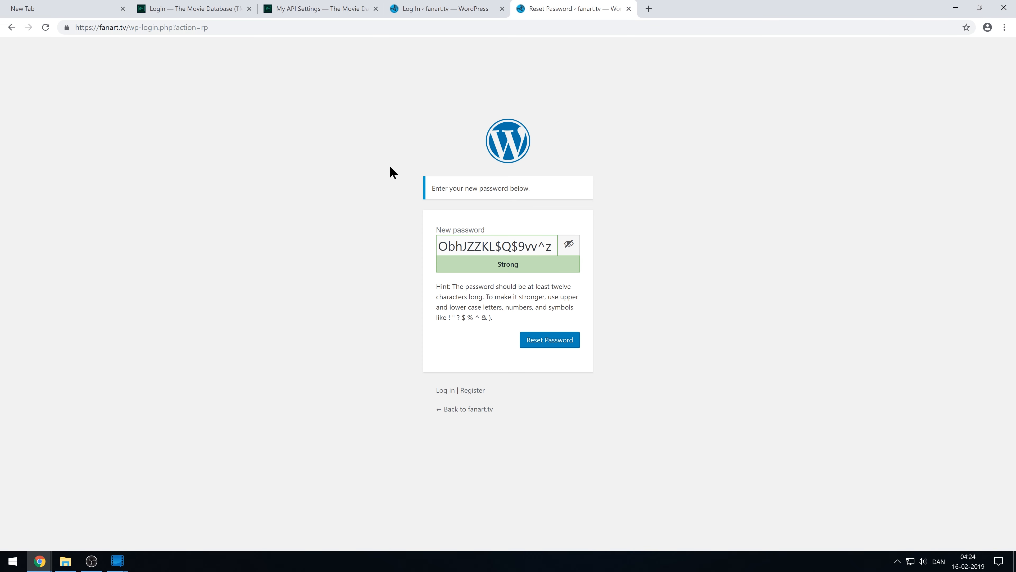
pyautogui.tripleClick(488, 242)
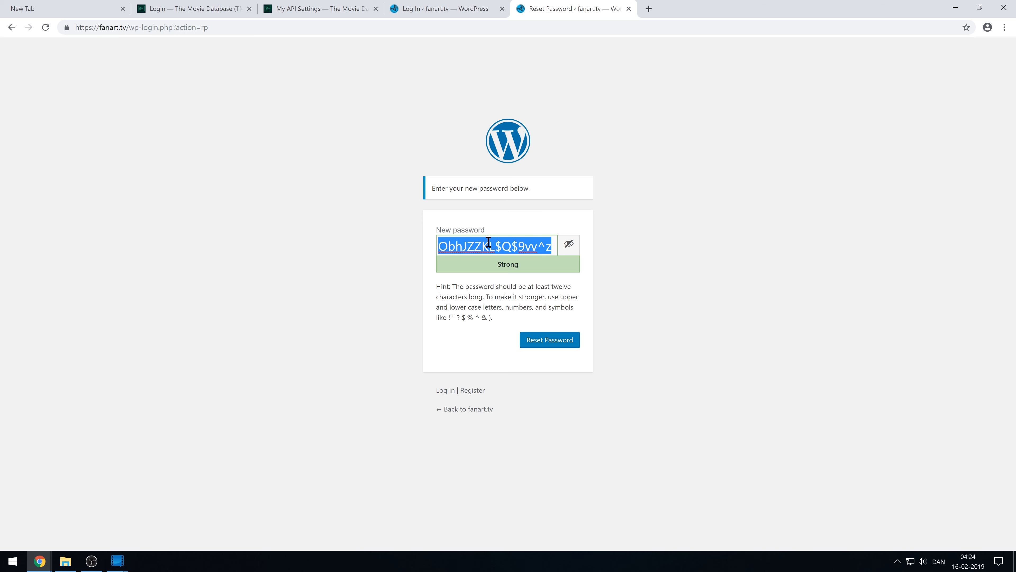
pyautogui.write('*********')
pyautogui.click(440, 286)
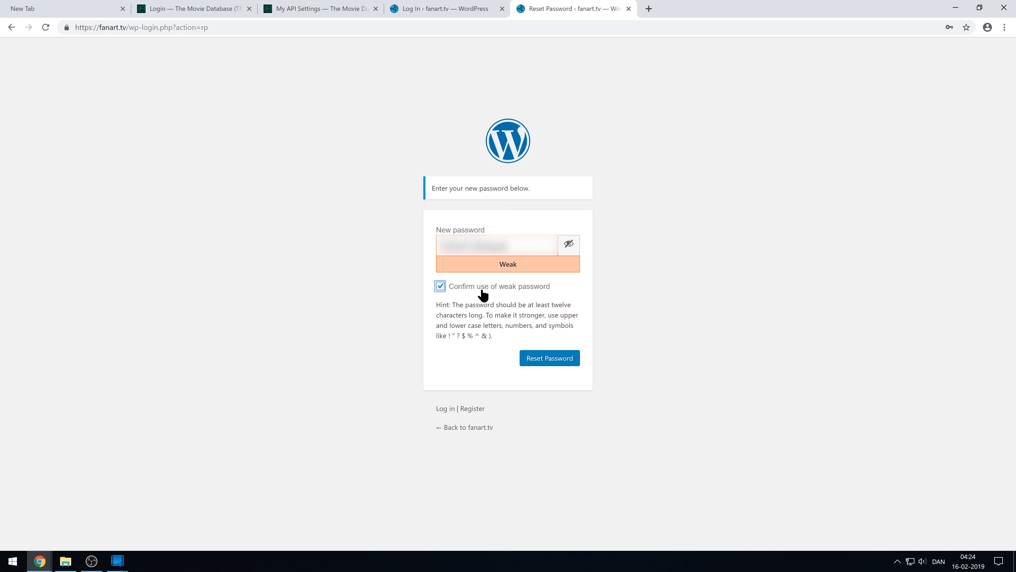
pyautogui.click(559, 359)
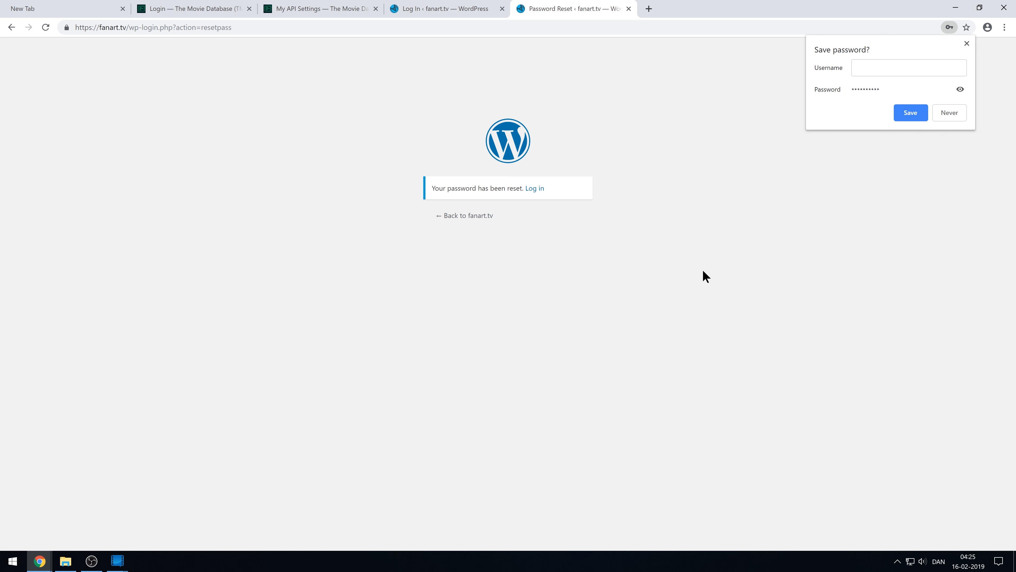
pyautogui.click(909, 114)
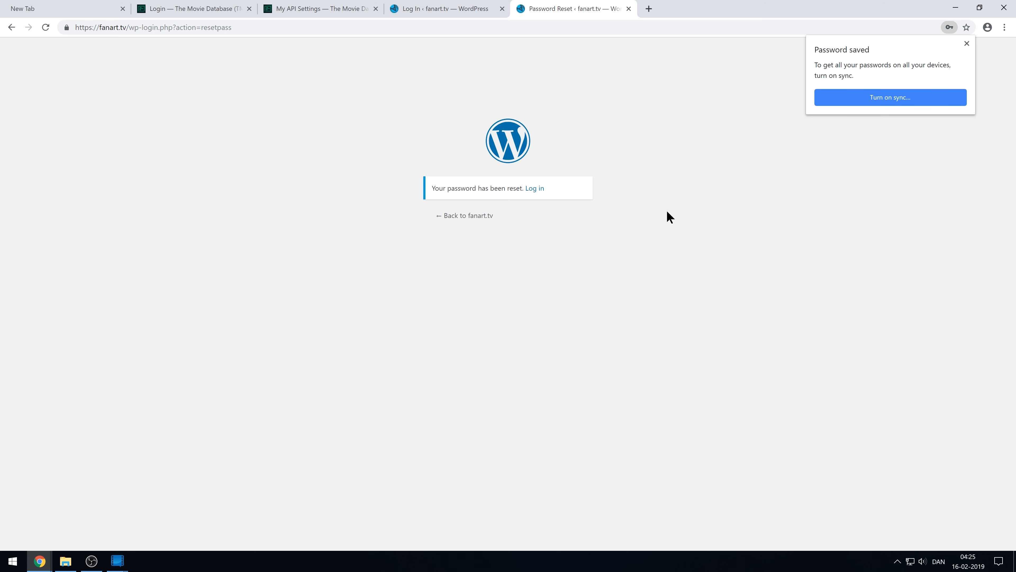
pyautogui.click(967, 44)
# Log in to Fanart.tv with Remember Me ticked, save the login, and scroll to the footer.
pyautogui.click(532, 191)
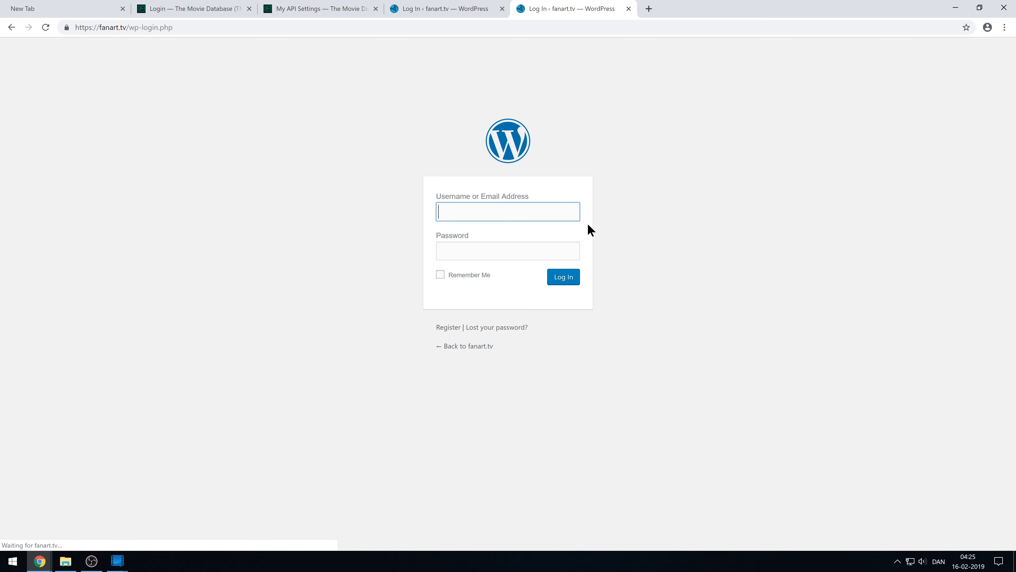
pyautogui.click(484, 203)
pyautogui.hotkey('ctrl', 'v')
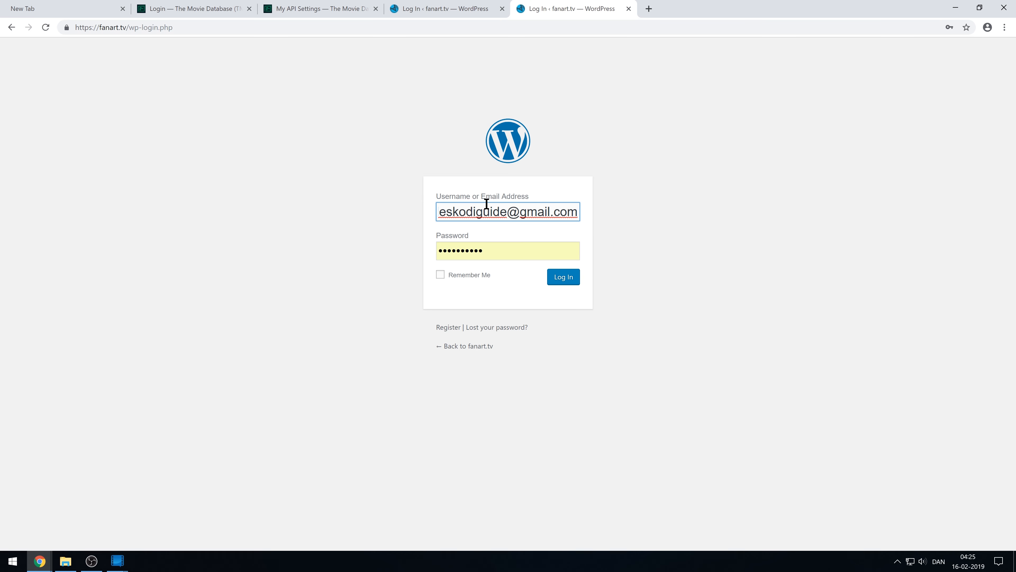
pyautogui.press('Tab')
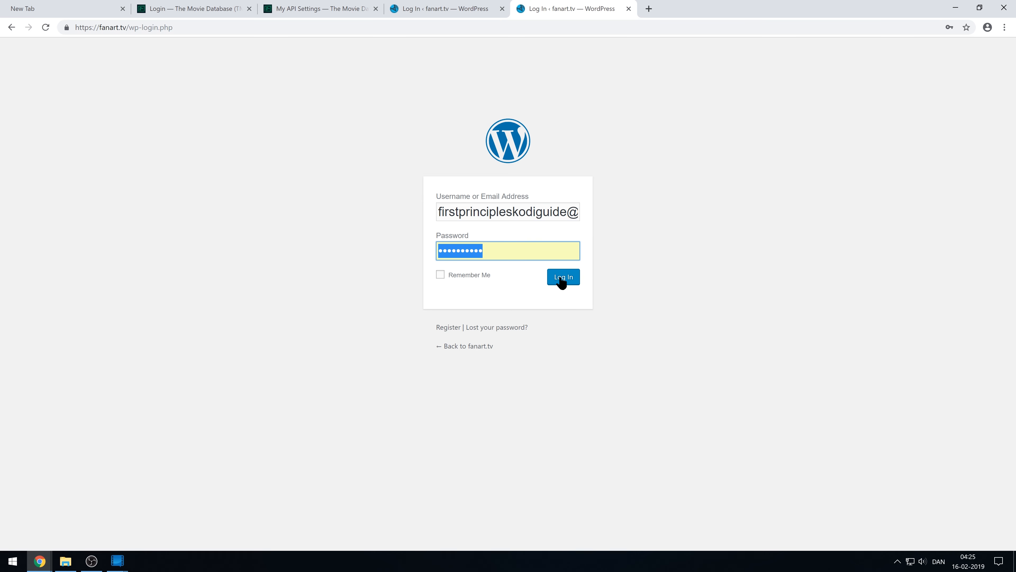
pyautogui.click(483, 276)
pyautogui.click(561, 280)
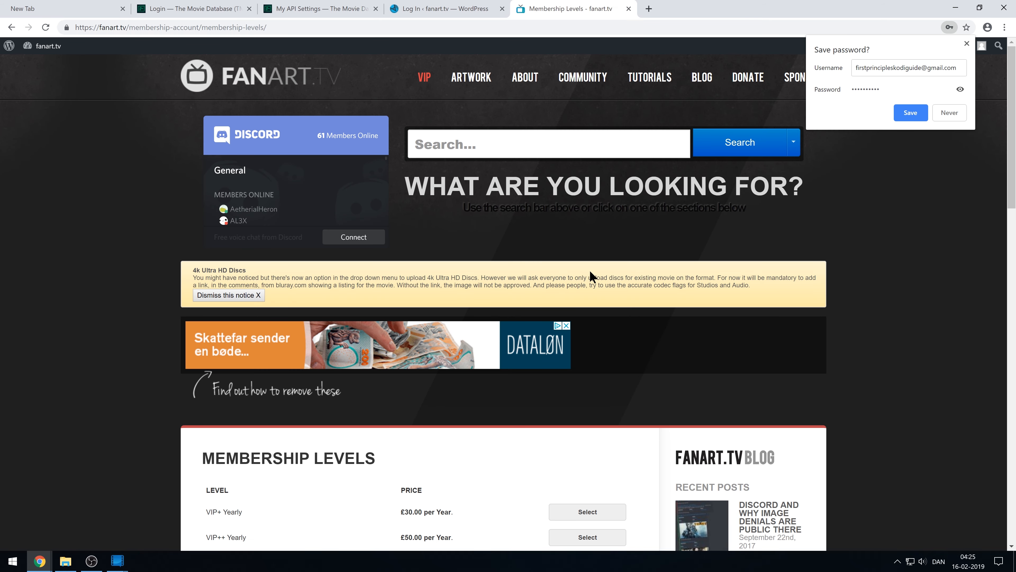
pyautogui.click(916, 113)
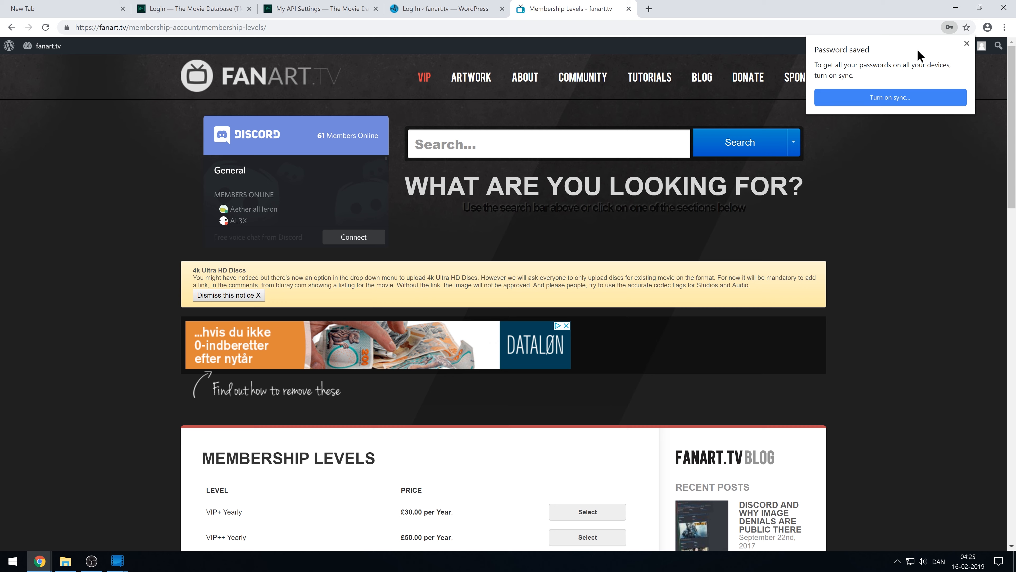
pyautogui.click(969, 44)
pyautogui.moveTo(1012, 103); pyautogui.dragTo(988, 330)
pyautogui.scroll(-5, 988, 329)
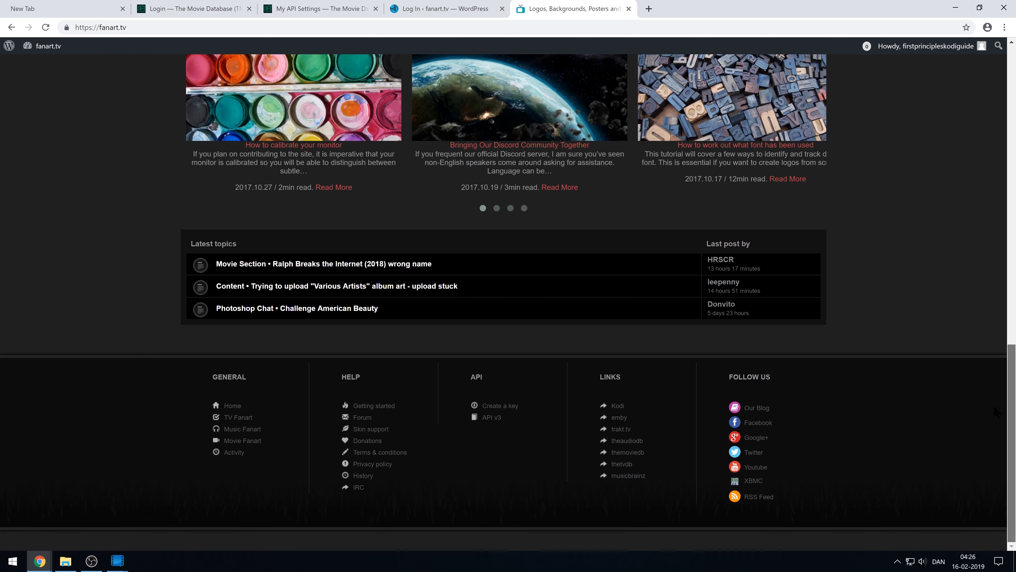
# Generate a new Fanart.tv personal API key and copy the key text.
pyautogui.click(508, 407)
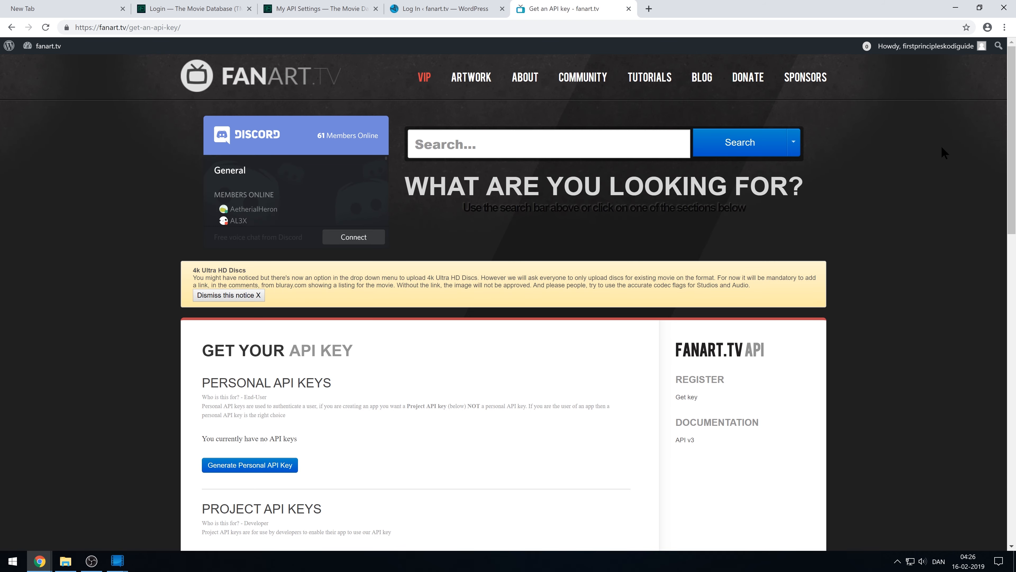
pyautogui.moveTo(1008, 105); pyautogui.dragTo(993, 188)
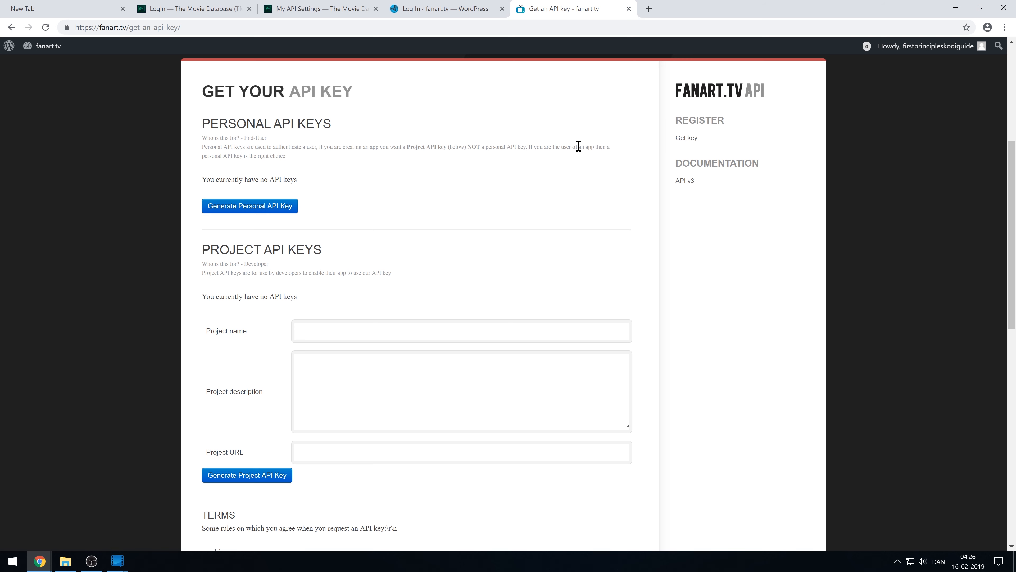
pyautogui.click(272, 217)
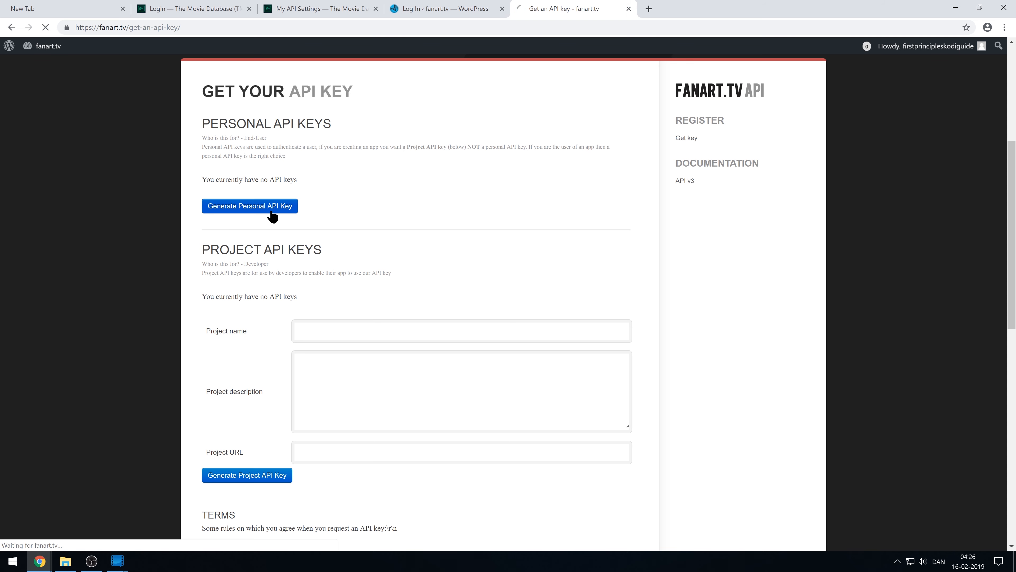
pyautogui.scroll(-5, 327, 279)
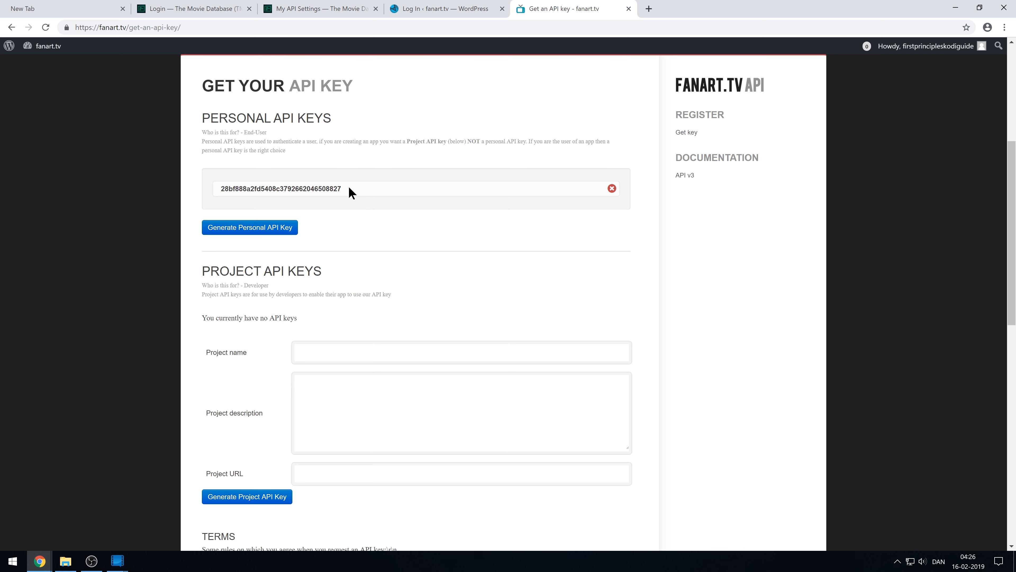
pyautogui.moveTo(291, 189); pyautogui.dragTo(218, 189)
pyautogui.rightClick(249, 188)
pyautogui.click(273, 199)
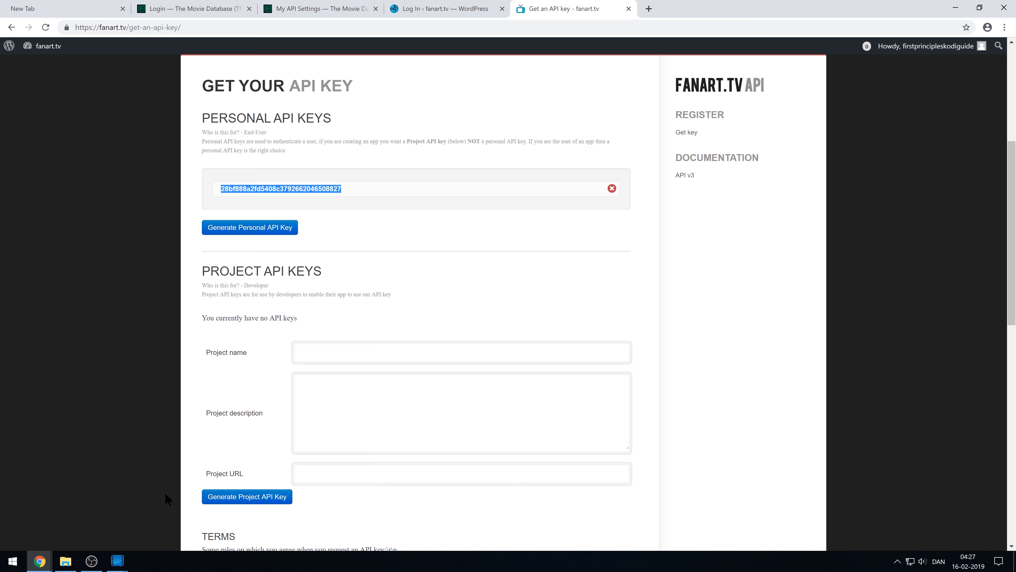
# Paste the personal key into the Fanart.Tv field, apply it, and open omdbapi.com.
pyautogui.moveTo(120, 558)
pyautogui.click(178, 514)
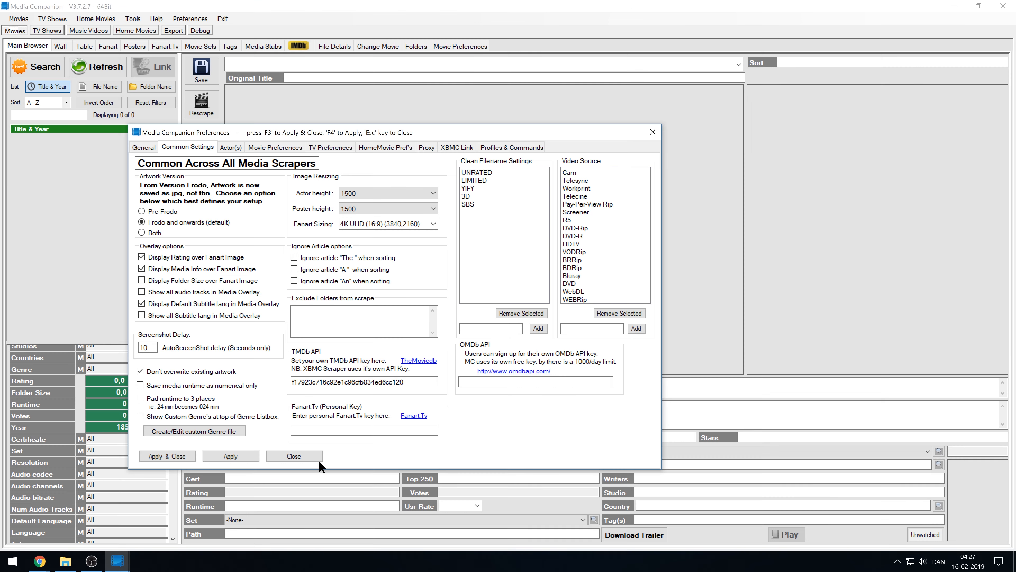
pyautogui.rightClick(396, 428)
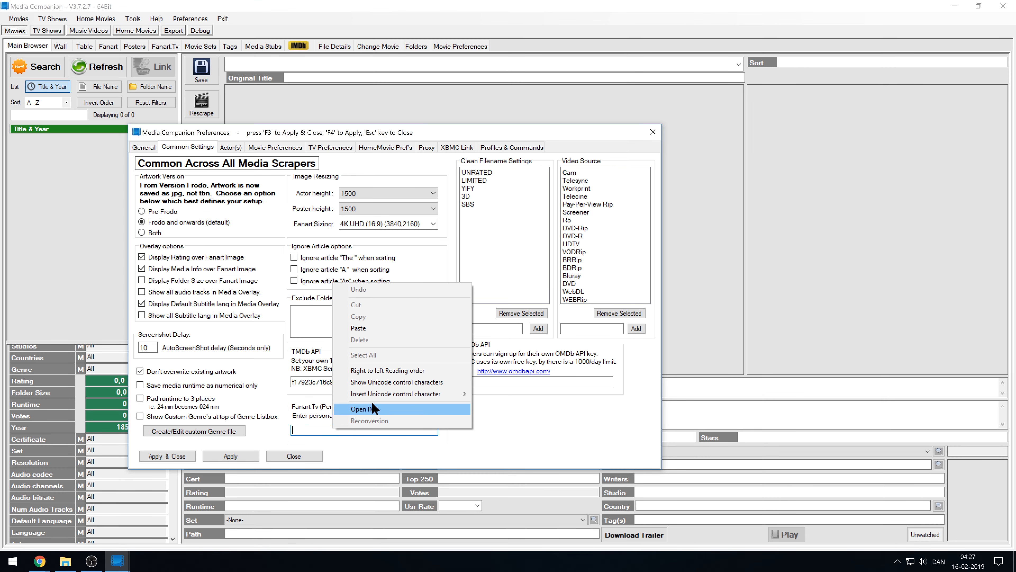
pyautogui.click(425, 329)
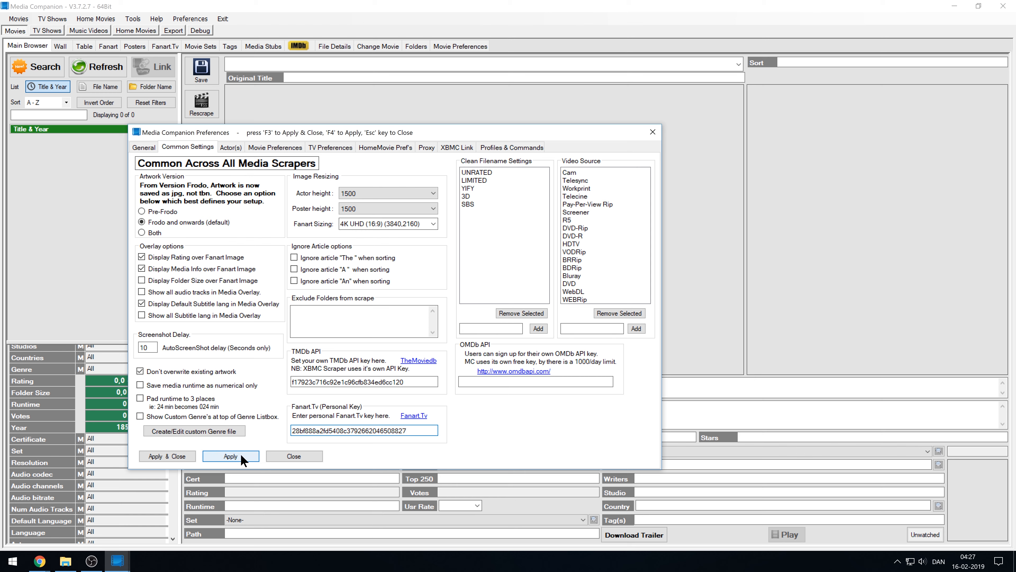
pyautogui.click(248, 454)
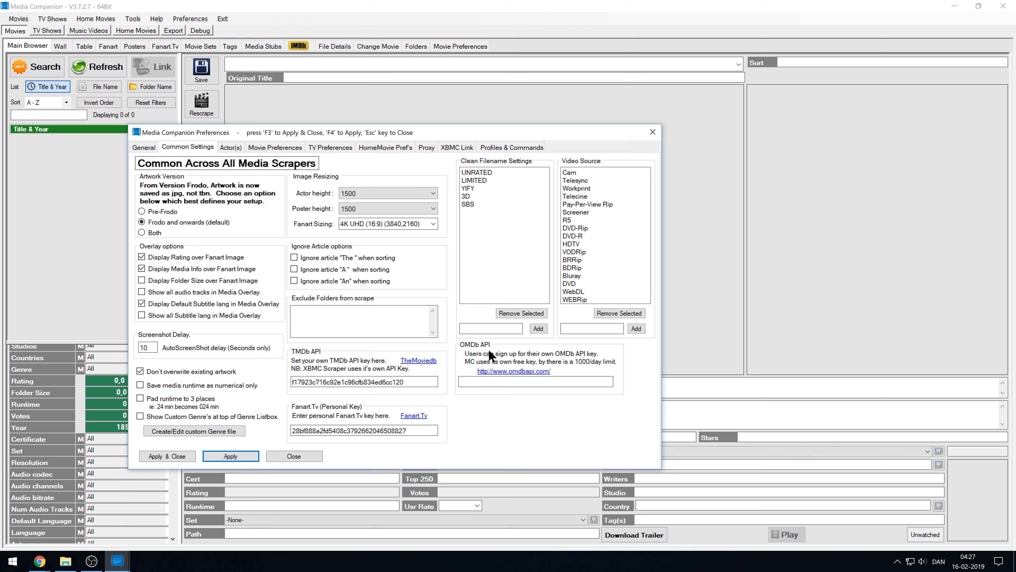
pyautogui.click(498, 371)
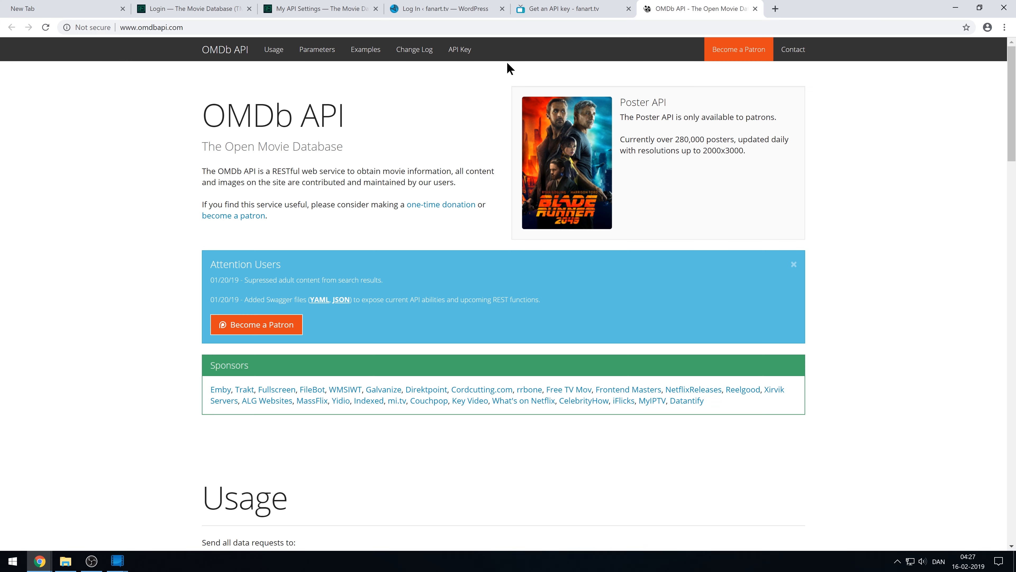
# On the OMDb API Key page, choose the FREE! tier and enter the account e-mail address.
pyautogui.click(460, 49)
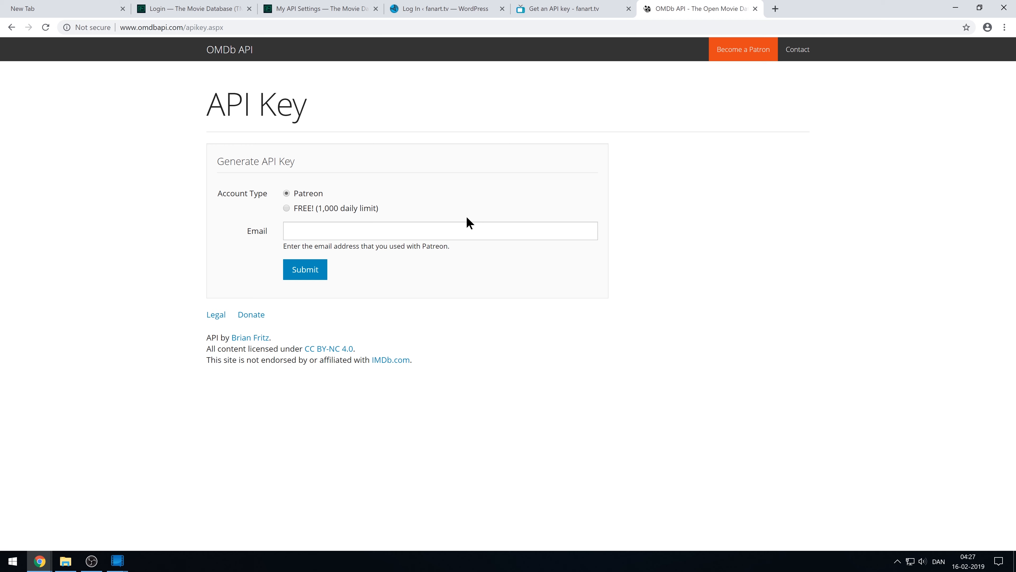
pyautogui.click(308, 208)
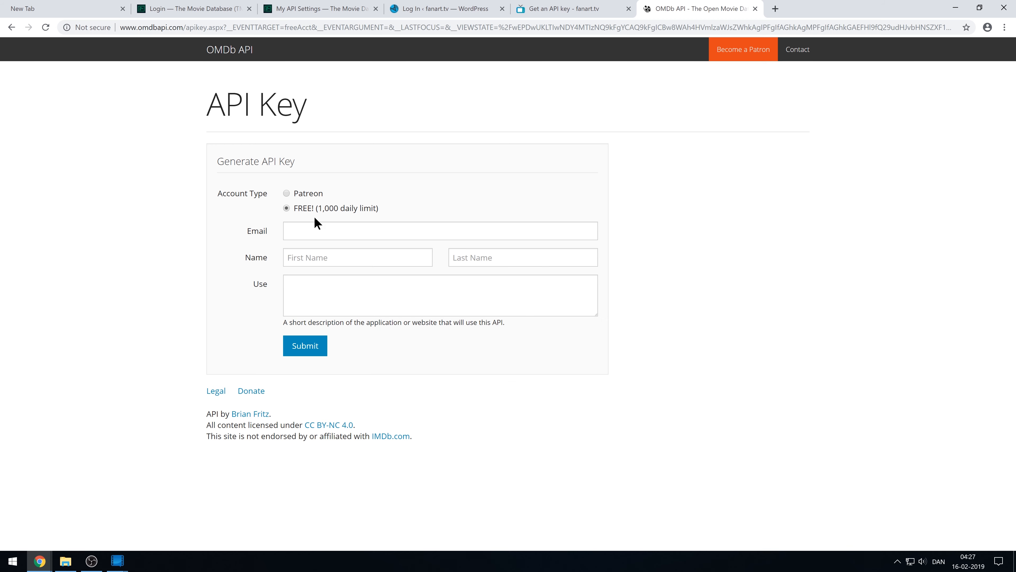
pyautogui.click(313, 233)
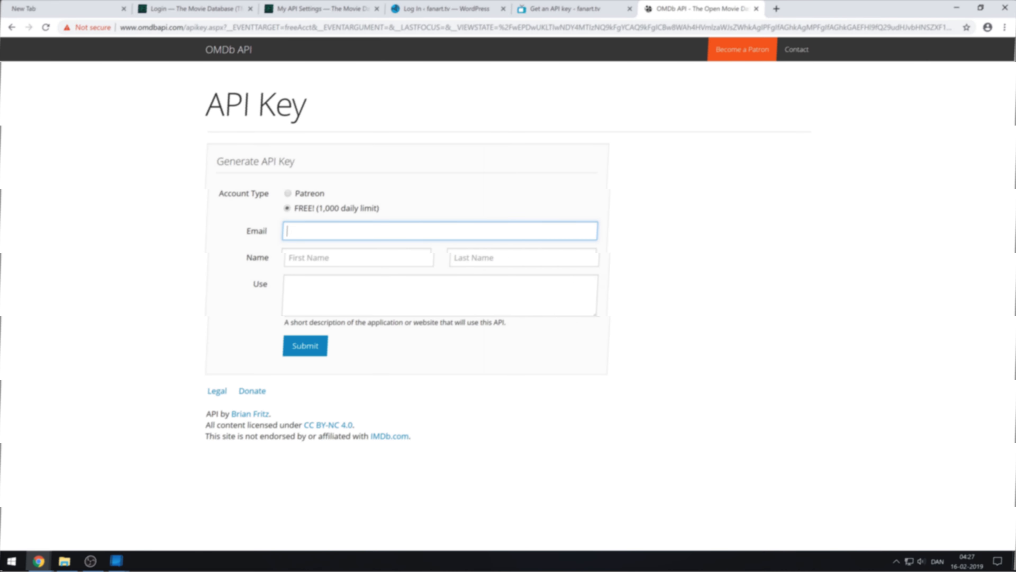
pyautogui.click(367, 236)
# Enter the name and the use 'Using this for an awesome Kodi guide', then submit.
pyautogui.click(339, 255)
pyautogui.write('Kodi')
pyautogui.press('Tab')
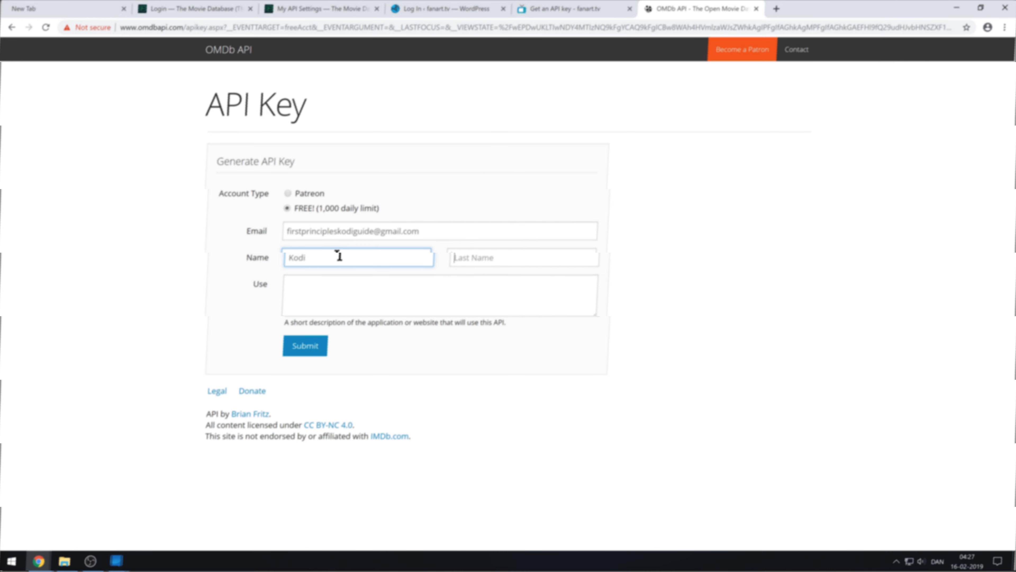
pyautogui.write('Guide')
pyautogui.press('Tab')
pyautogui.write('Using this for an awesome kodi')
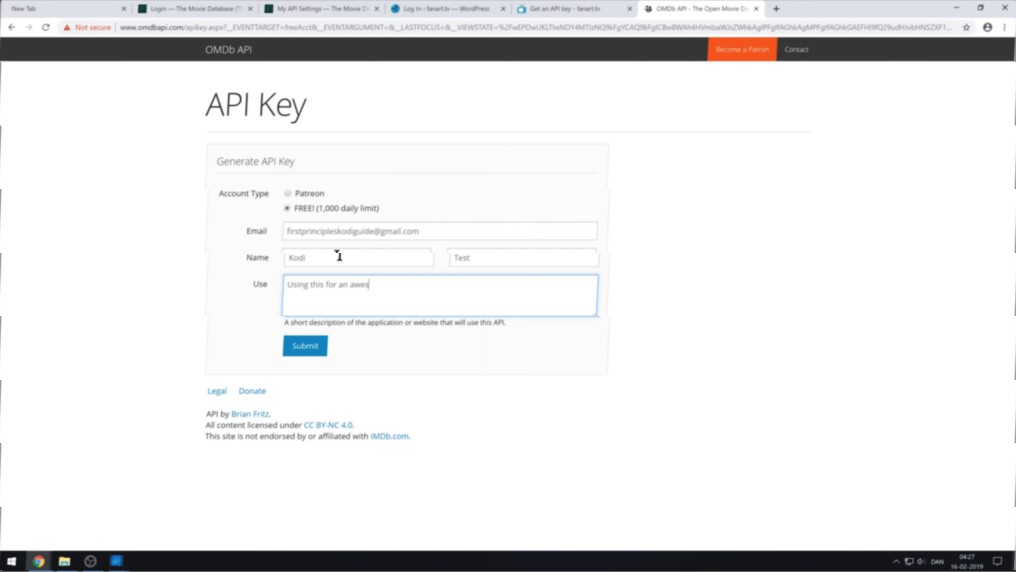
pyautogui.press('BackSpace')
pyautogui.press('BackSpace')
pyautogui.press('BackSpace')
pyautogui.press('BackSpace')
pyautogui.press('BackSpace')
pyautogui.write('Kodi guide')
pyautogui.click(312, 349)
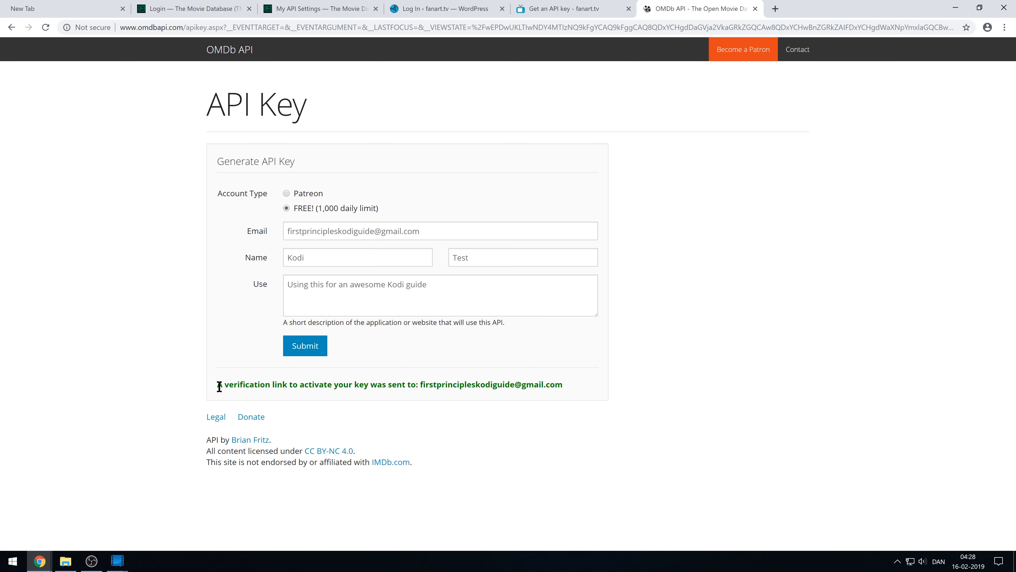
pyautogui.moveTo(221, 385); pyautogui.dragTo(573, 393)
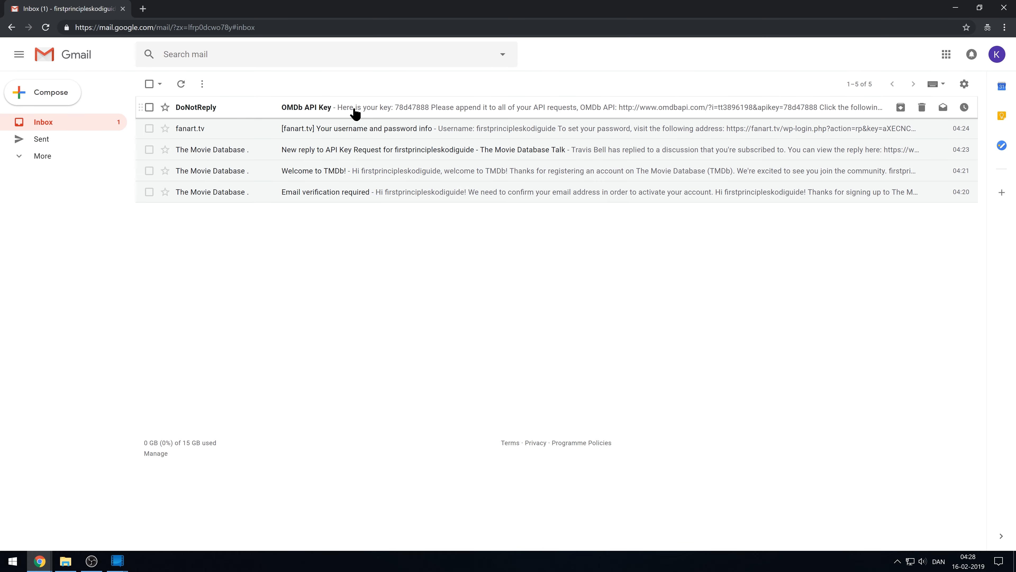
# Open the OMDb API Key email and copy its activation link.
pyautogui.click(353, 108)
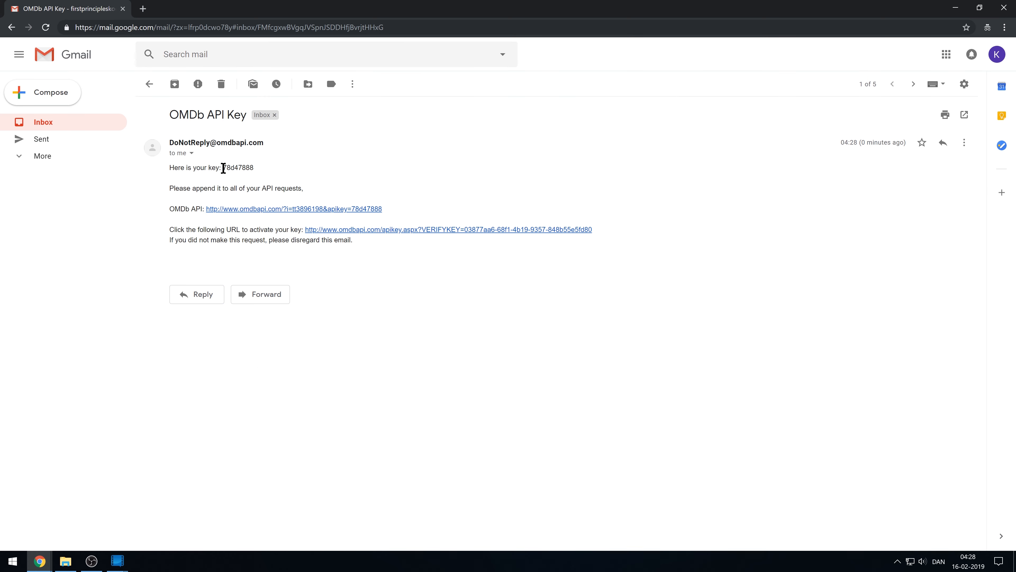
pyautogui.moveTo(241, 167); pyautogui.dragTo(260, 167)
pyautogui.click(262, 172)
pyautogui.rightClick(315, 232)
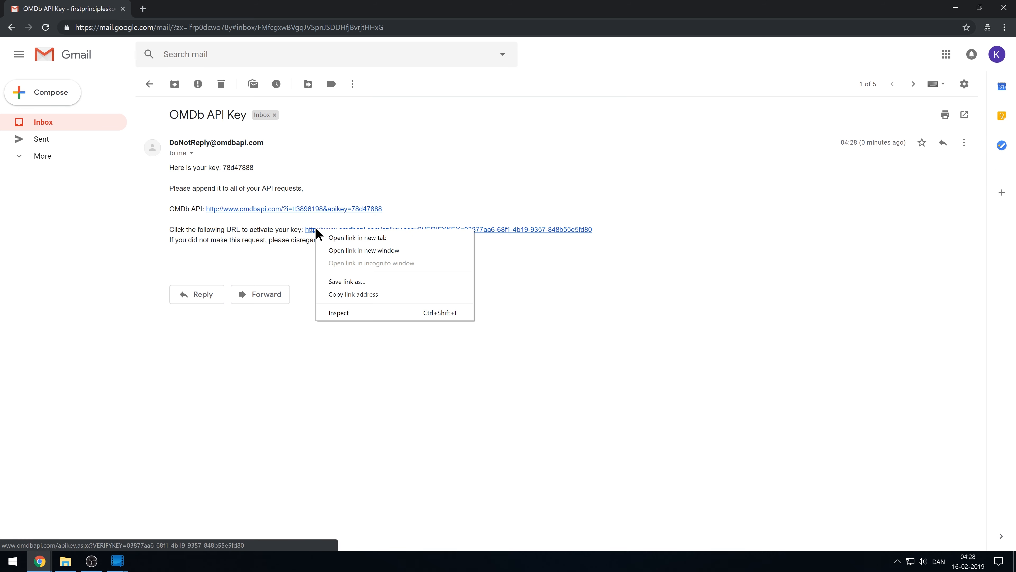
pyautogui.click(357, 295)
# Load the activation link in a new tab to activate the key, then restore Gmail.
pyautogui.moveTo(385, 6); pyautogui.dragTo(0, 168)
pyautogui.click(776, 9)
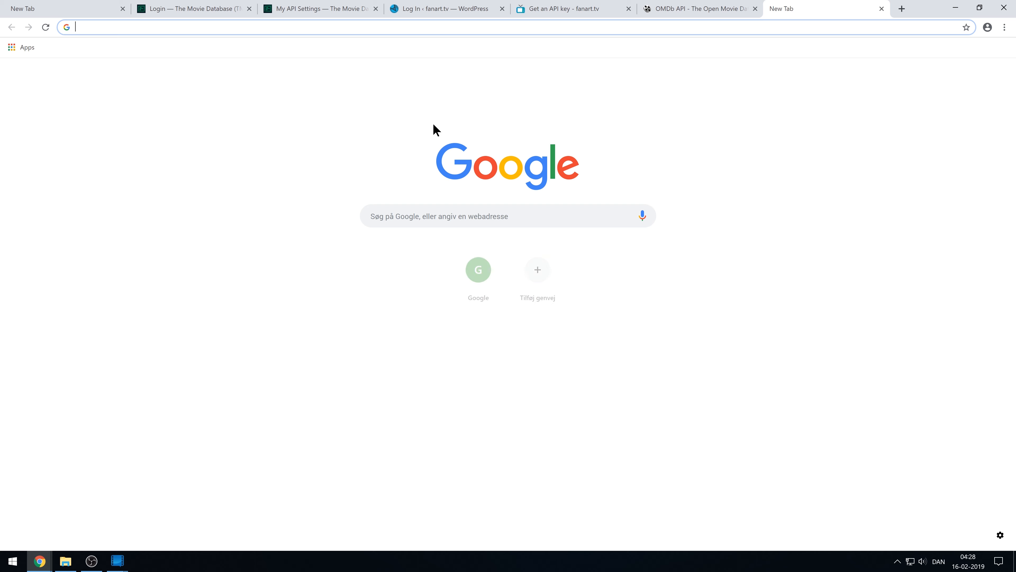
pyautogui.rightClick(411, 26)
pyautogui.click(432, 96)
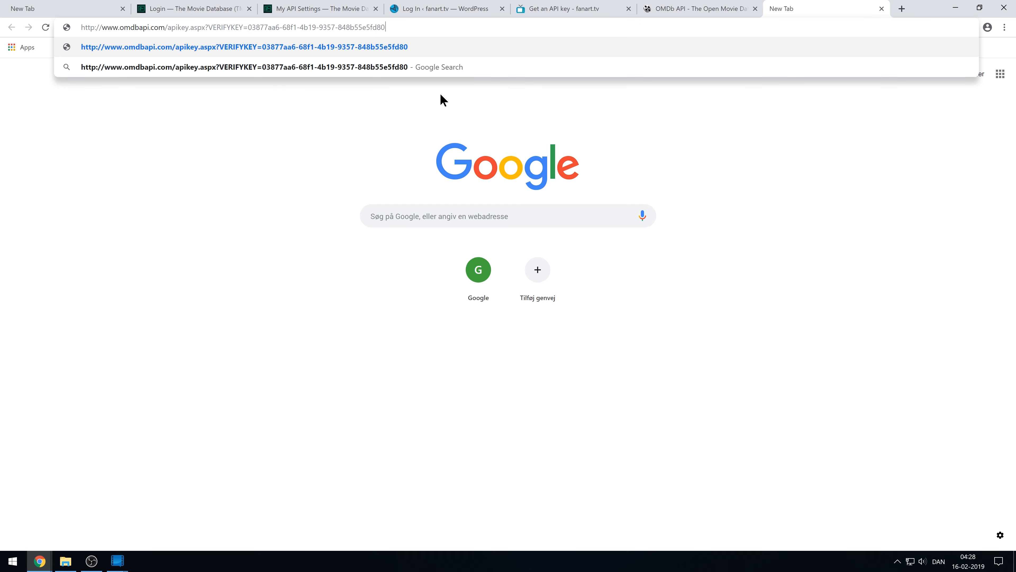
pyautogui.press('Return')
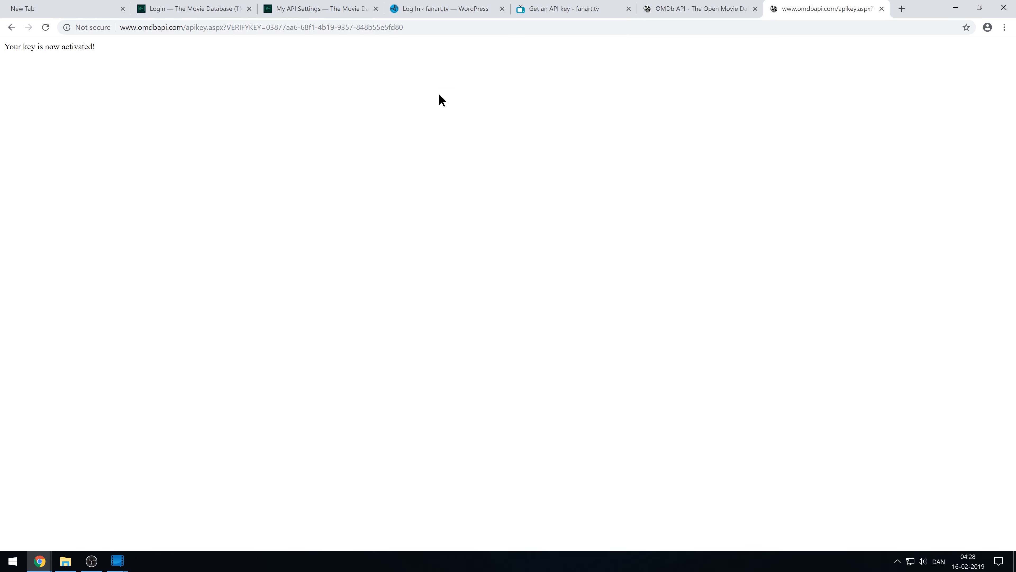
pyautogui.moveTo(94, 46); pyautogui.dragTo(4, 47)
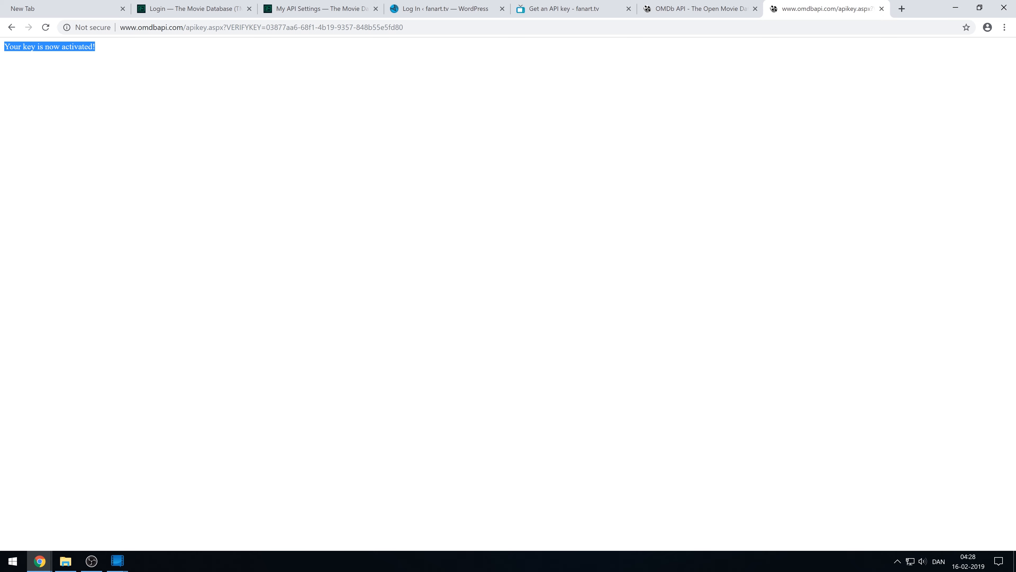
pyautogui.moveTo(0, 256); pyautogui.dragTo(472, 1)
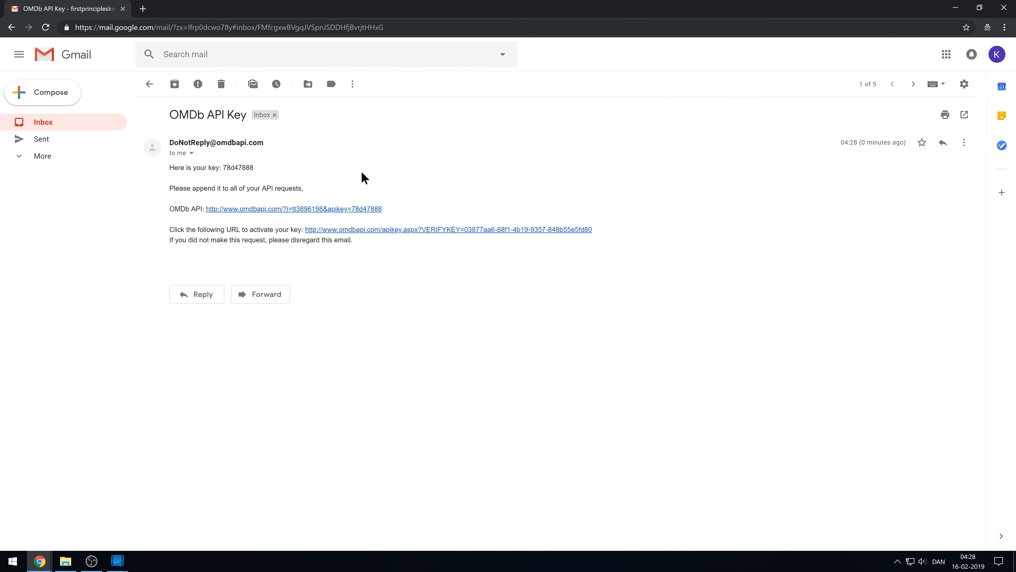
# Run the email's sample OMDb request and check the Guardians of the Galaxy Vol. 2 JSON.
pyautogui.click(270, 210)
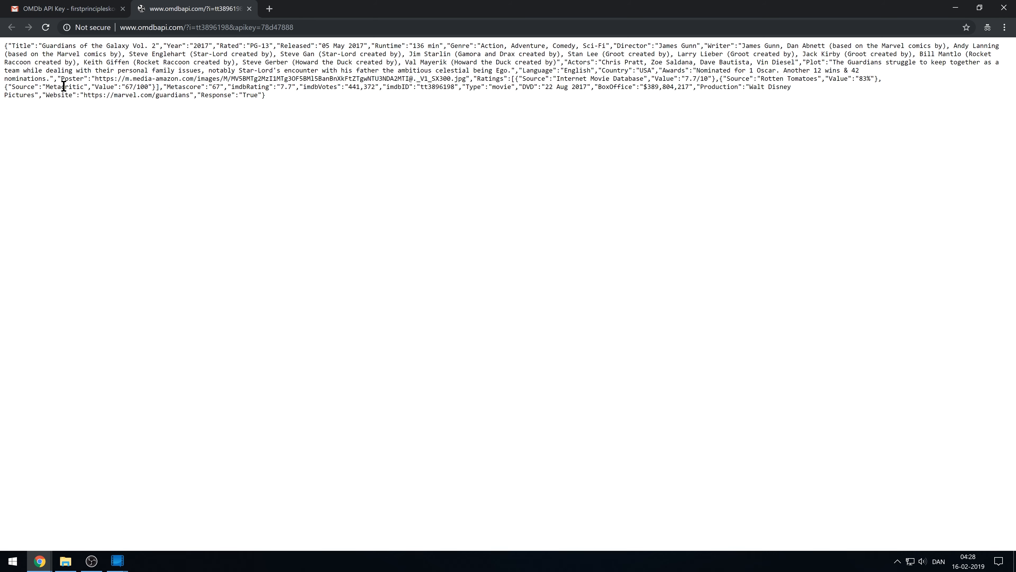
pyautogui.moveTo(7, 48); pyautogui.dragTo(303, 116)
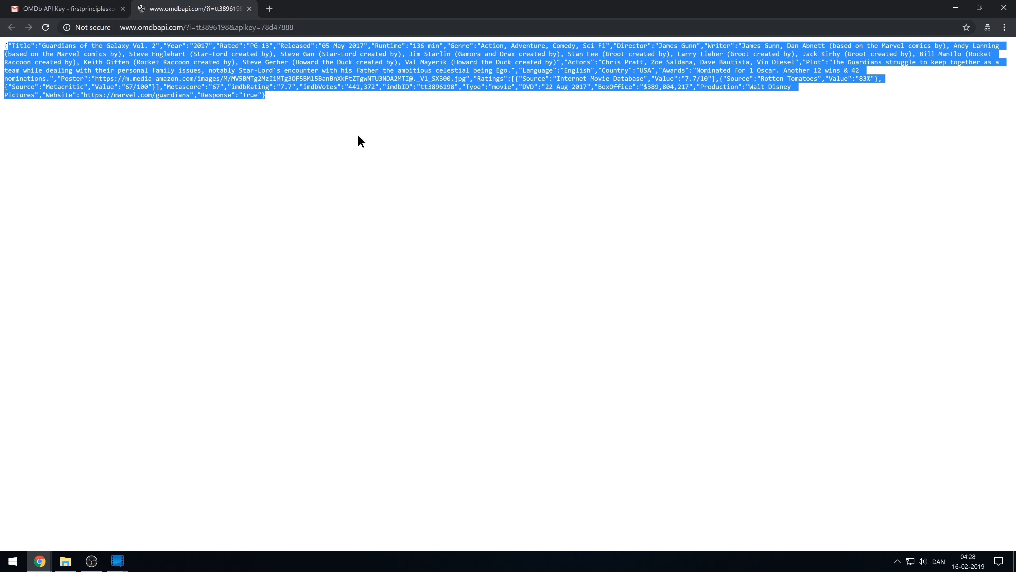
pyautogui.click(271, 131)
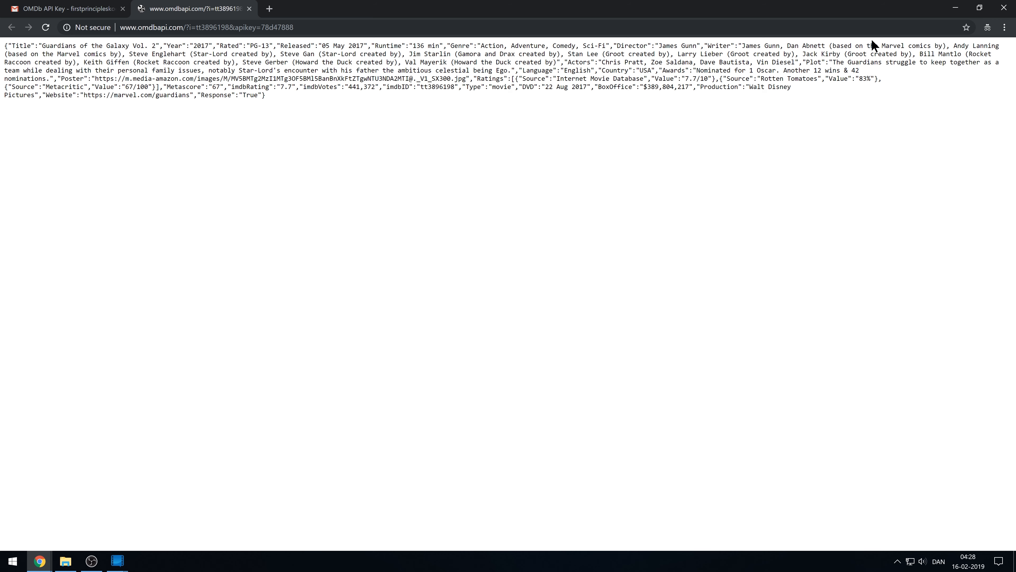
# Close the JSON test tab, copy the OMDb API key from the email, and return to Media Companion.
pyautogui.click(249, 8)
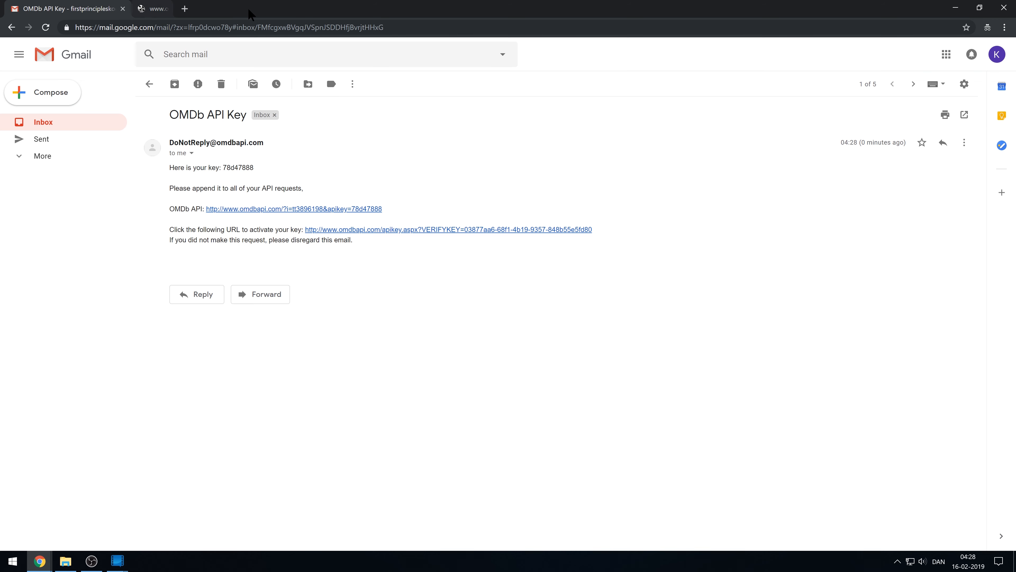
pyautogui.doubleClick(236, 169)
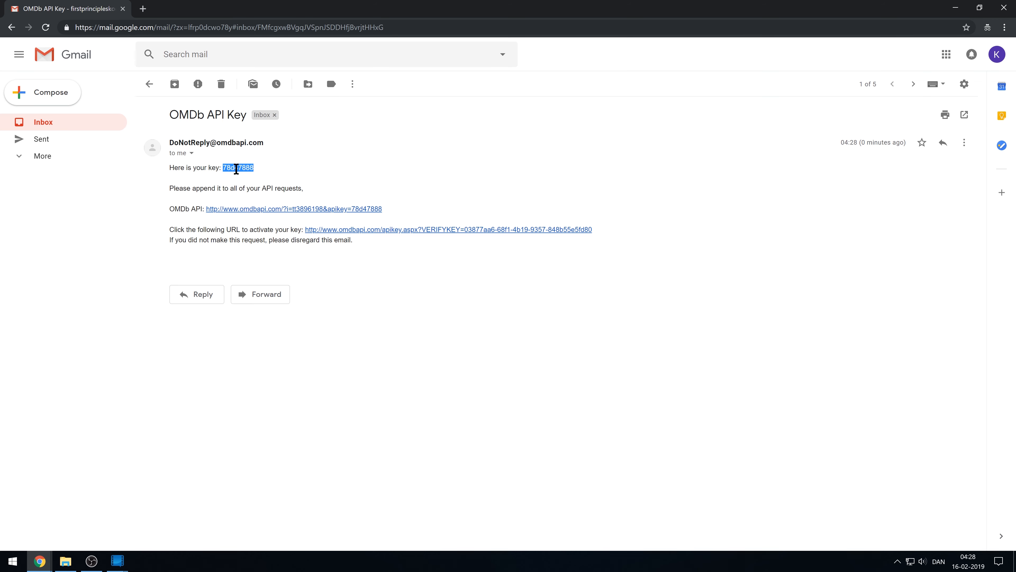
pyautogui.rightClick(236, 167)
pyautogui.click(250, 173)
pyautogui.moveTo(347, 12); pyautogui.dragTo(1, 266)
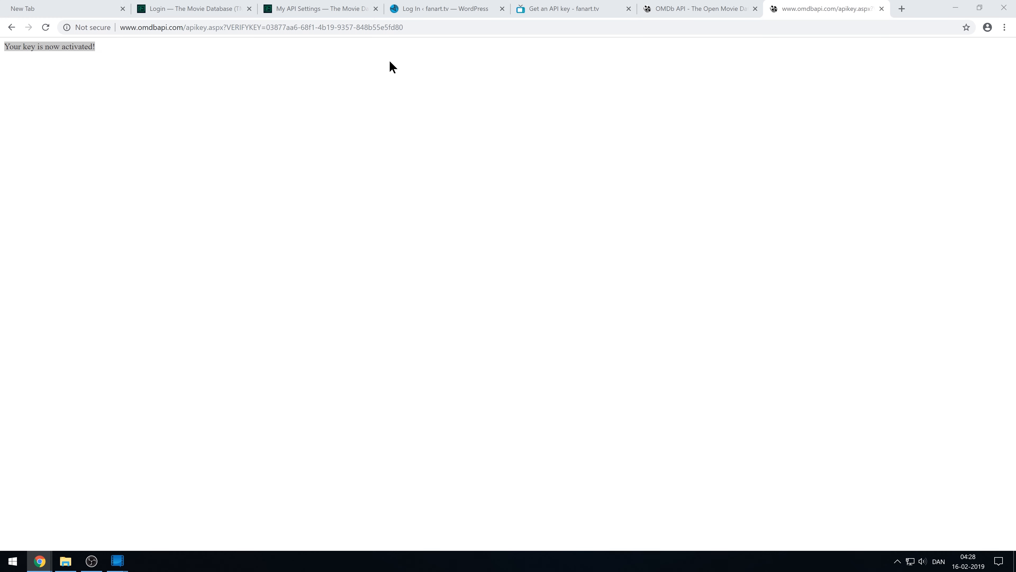
pyautogui.click(656, 8)
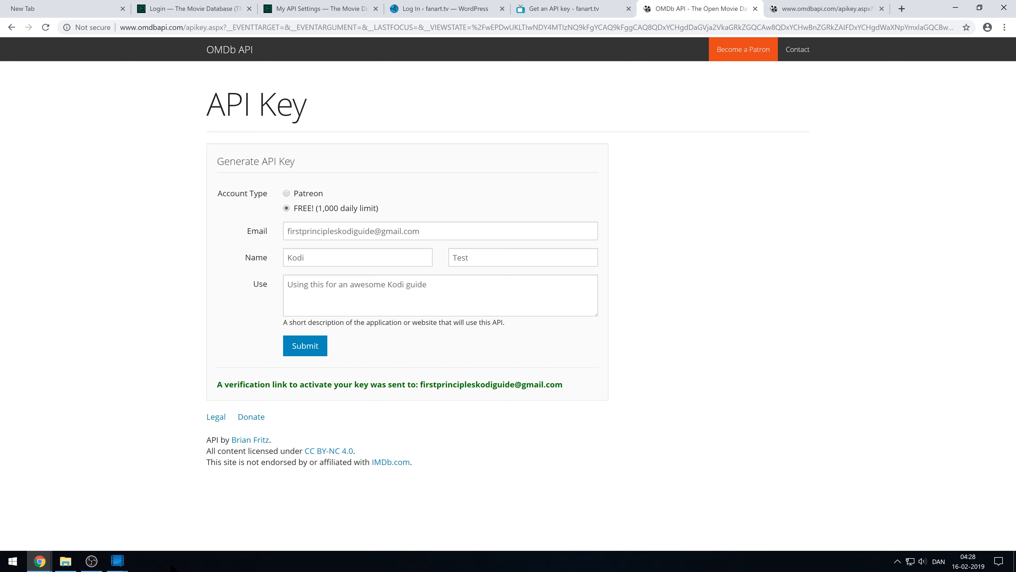
pyautogui.moveTo(117, 561)
pyautogui.click(146, 532)
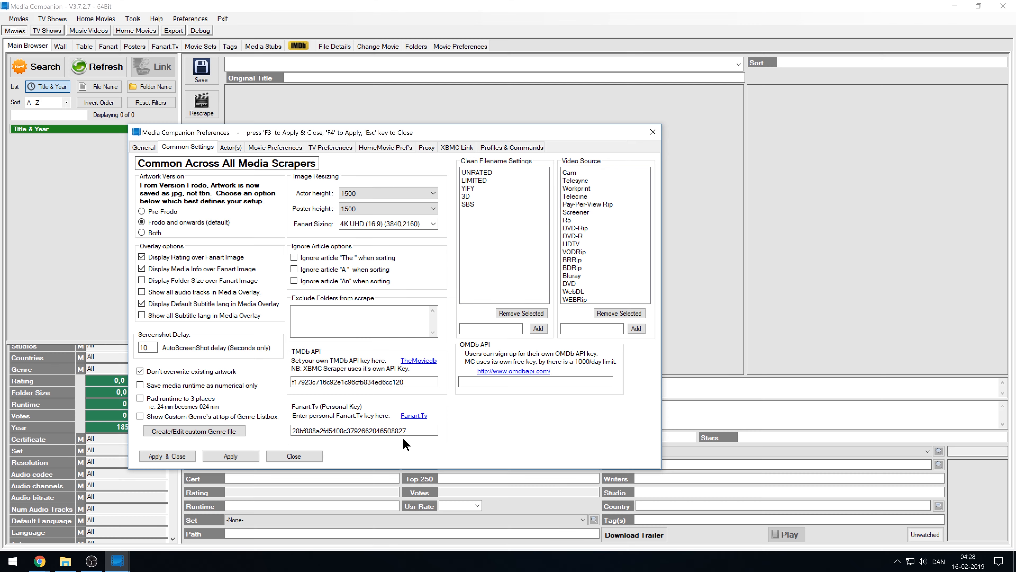
# Paste the OMDb API key into the Common Settings OMDb field and apply it.
pyautogui.rightClick(471, 382)
pyautogui.click(510, 423)
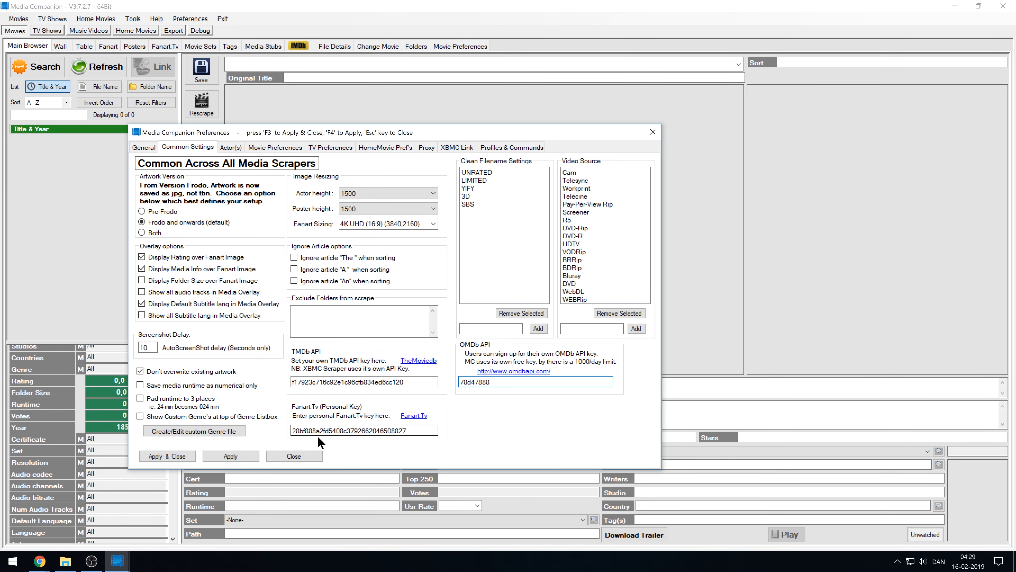
pyautogui.click(236, 454)
pyautogui.moveTo(495, 382); pyautogui.dragTo(437, 401)
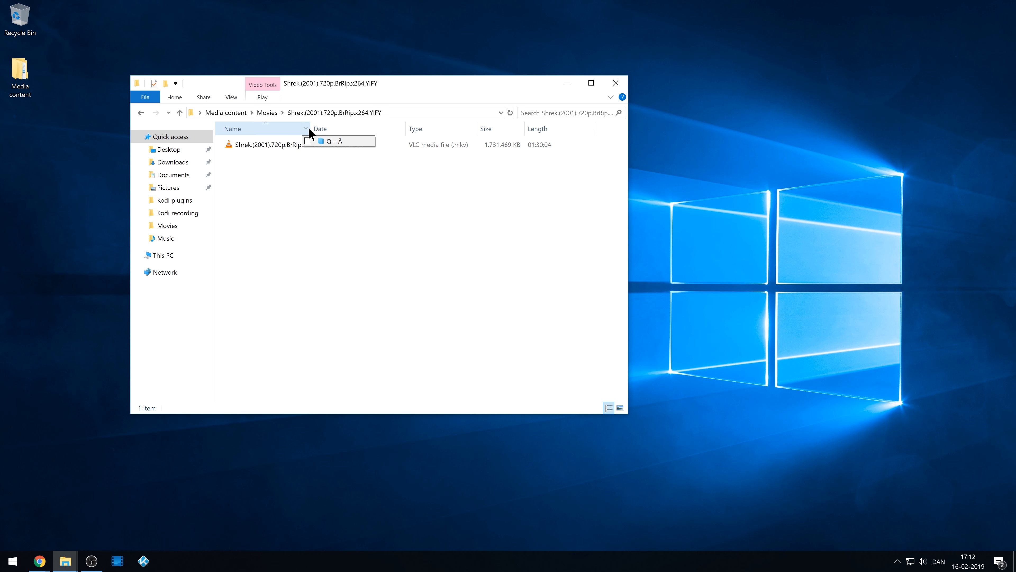
# Go up to Movies and open the Stardust (tt0486655) folder.
pyautogui.moveTo(308, 129); pyautogui.dragTo(365, 129)
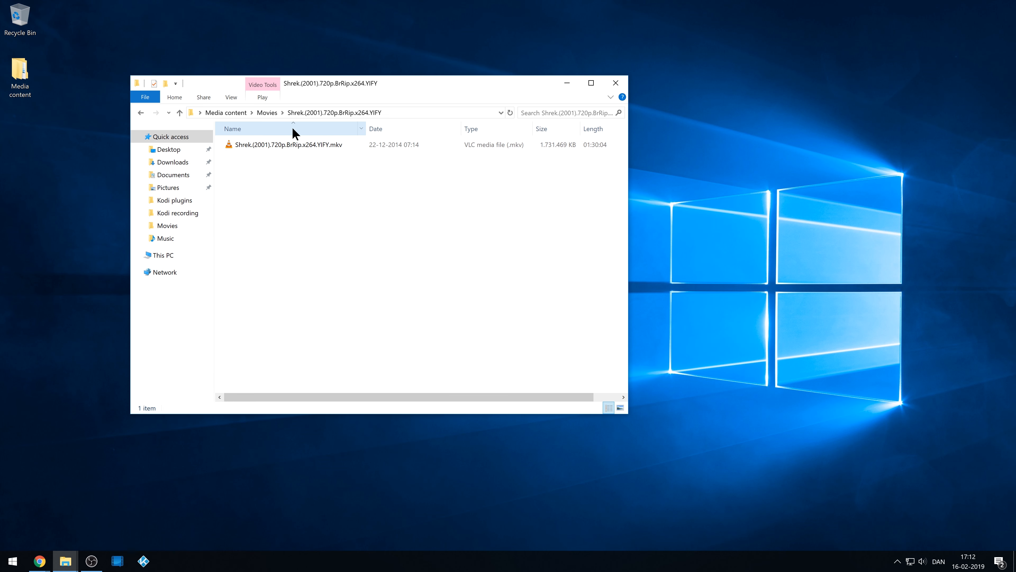
pyautogui.click(268, 113)
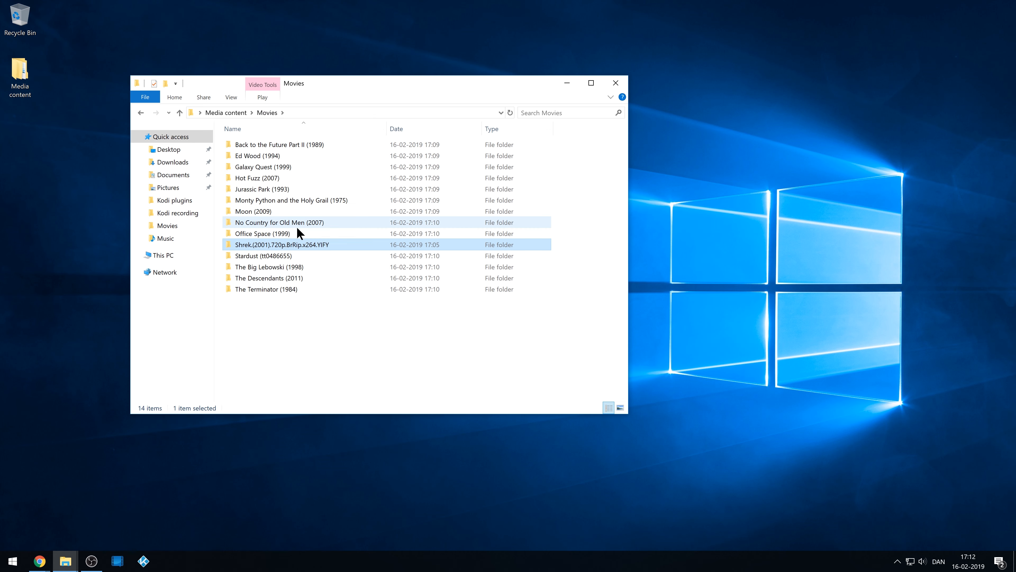
pyautogui.click(279, 257)
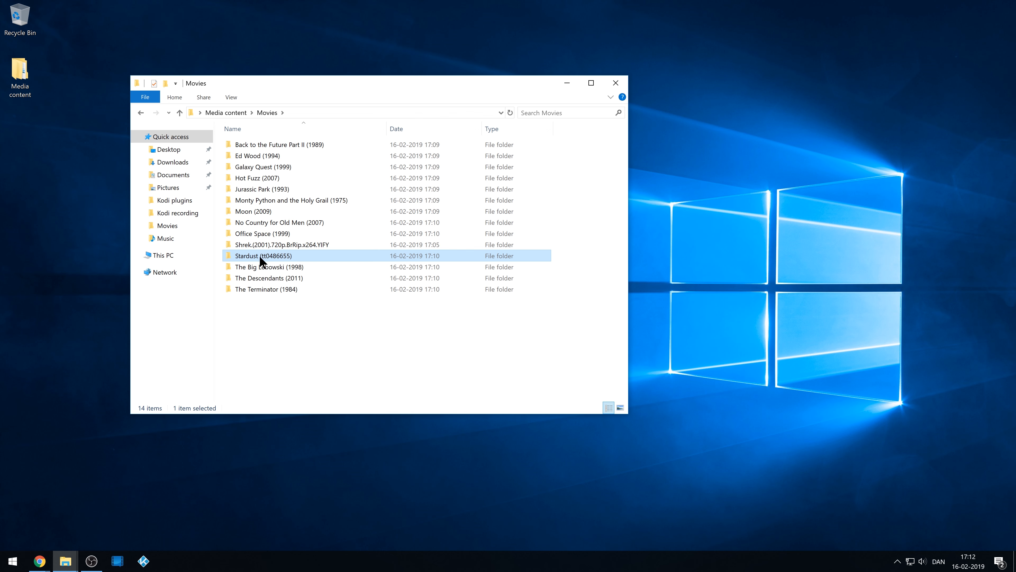
pyautogui.click(260, 256)
pyautogui.click(270, 264)
pyautogui.doubleClick(268, 255)
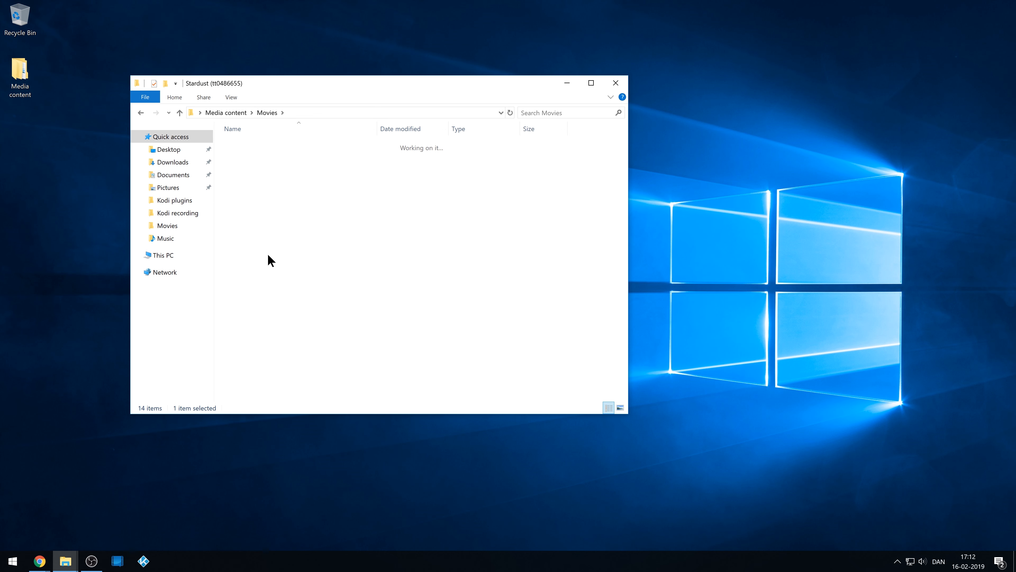
# Rename the video to Stardust (tt0486655).mkv and return to the Movies folder.
pyautogui.click(269, 145)
pyautogui.press('F2')
pyautogui.hotkey('ctrl', 'v')
pyautogui.press('Return')
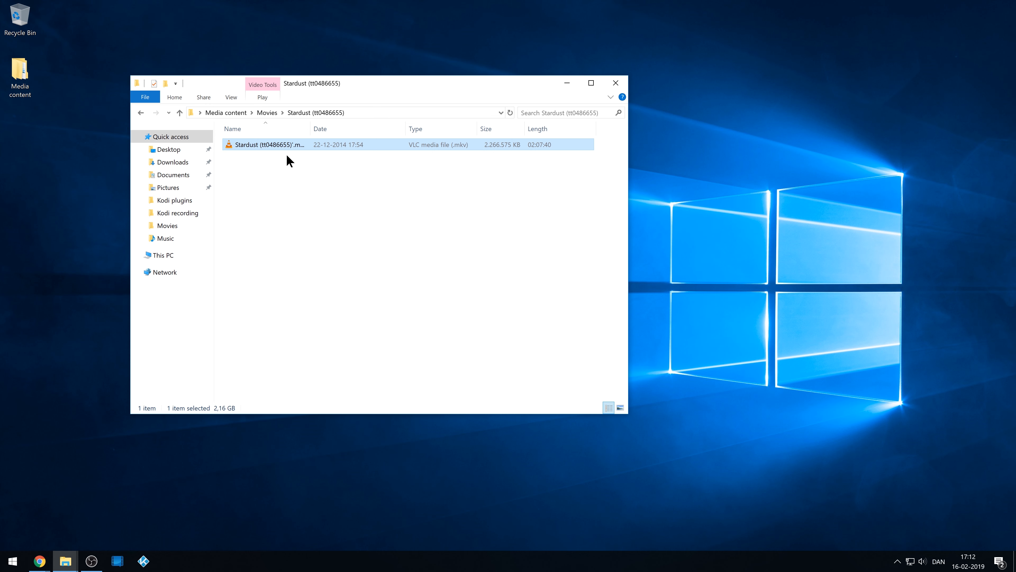
pyautogui.click(294, 145)
pyautogui.click(294, 145)
pyautogui.press('Return')
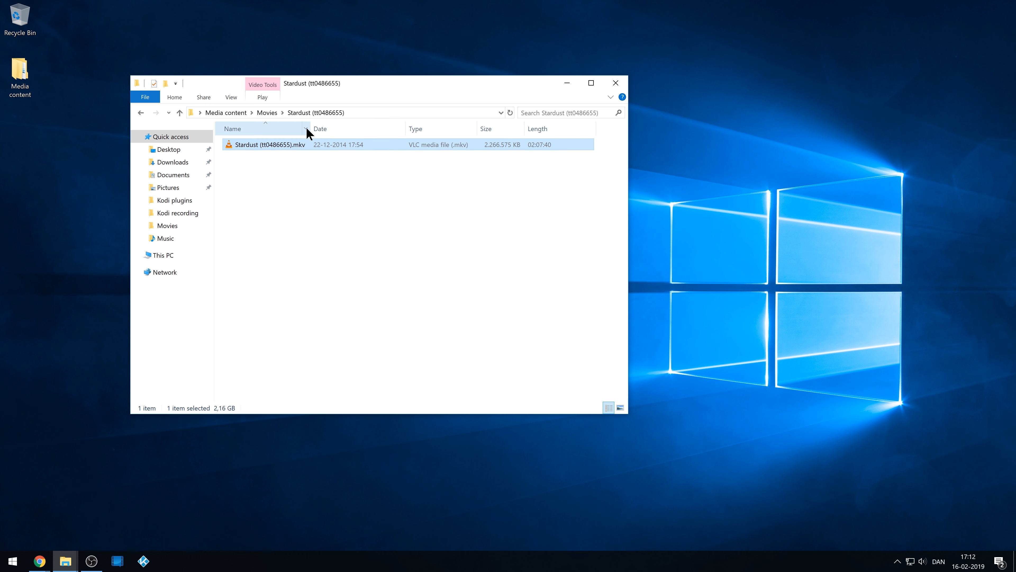
pyautogui.moveTo(311, 127); pyautogui.dragTo(394, 151)
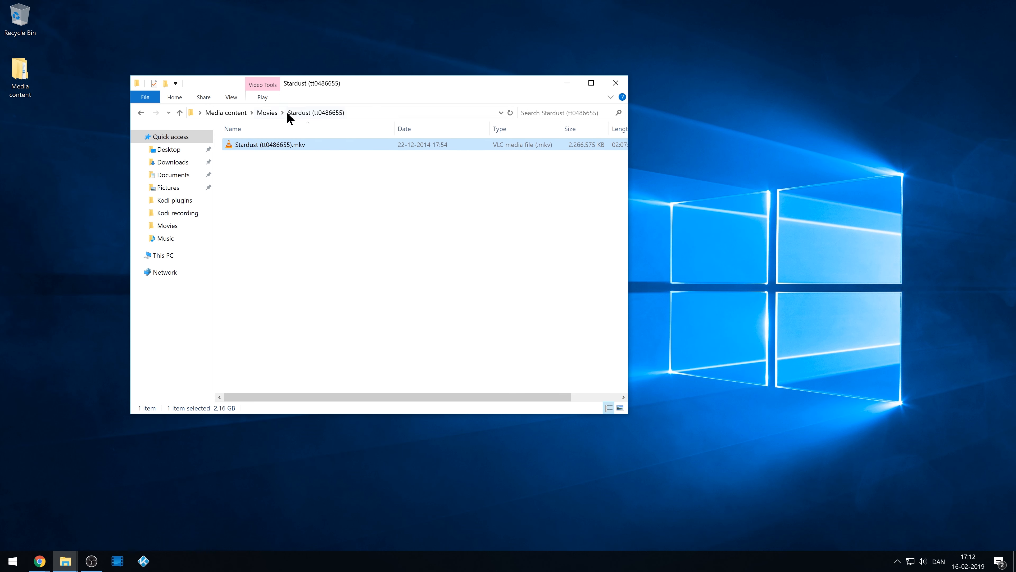
pyautogui.click(268, 114)
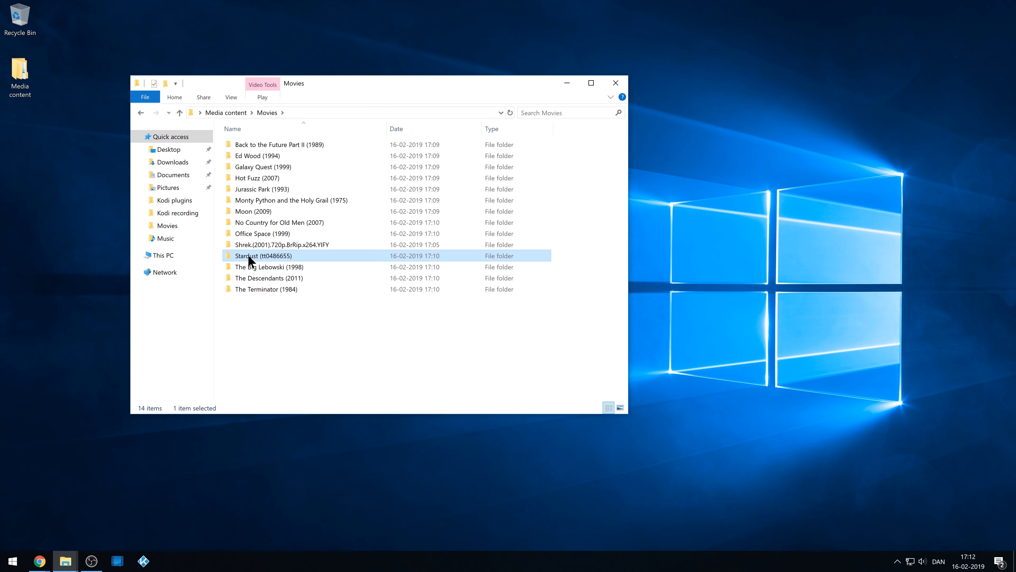
# Copy the IMDb id tt0486655 from the Stardust (2007) page address, then minimize the browser.
pyautogui.moveTo(39, 561)
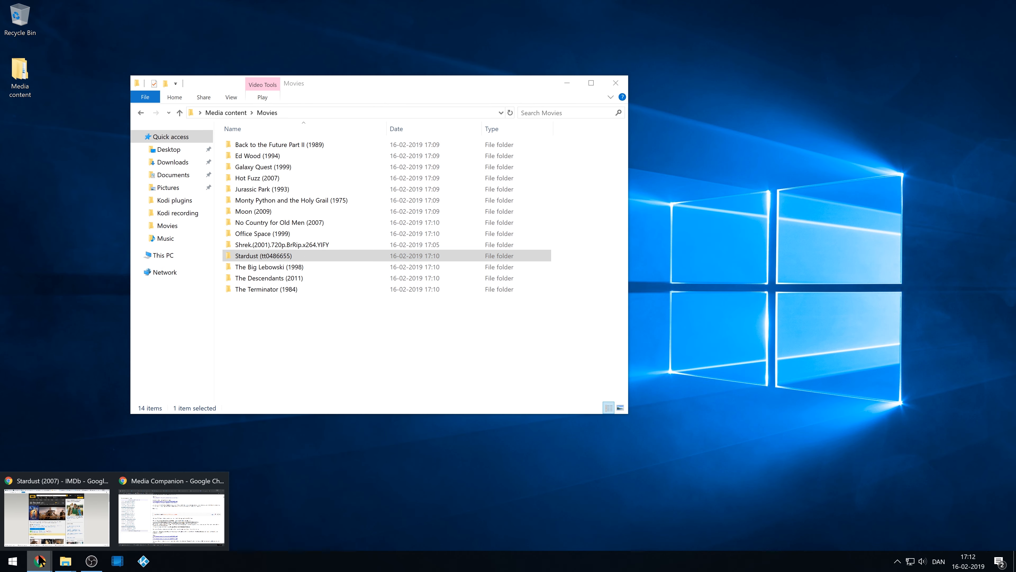
pyautogui.click(48, 529)
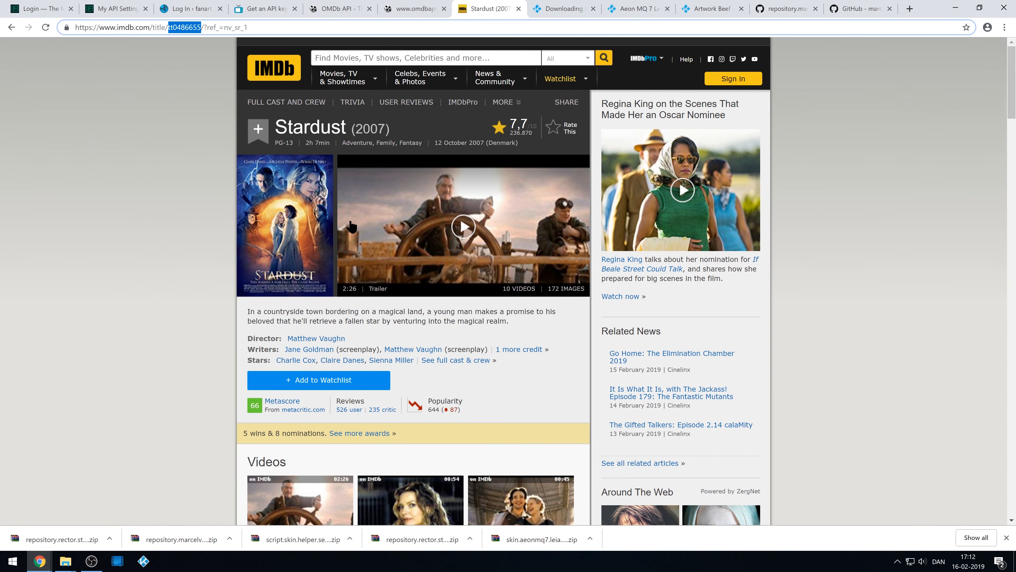
pyautogui.click(180, 27)
pyautogui.moveTo(168, 32); pyautogui.dragTo(204, 86)
pyautogui.rightClick(184, 27)
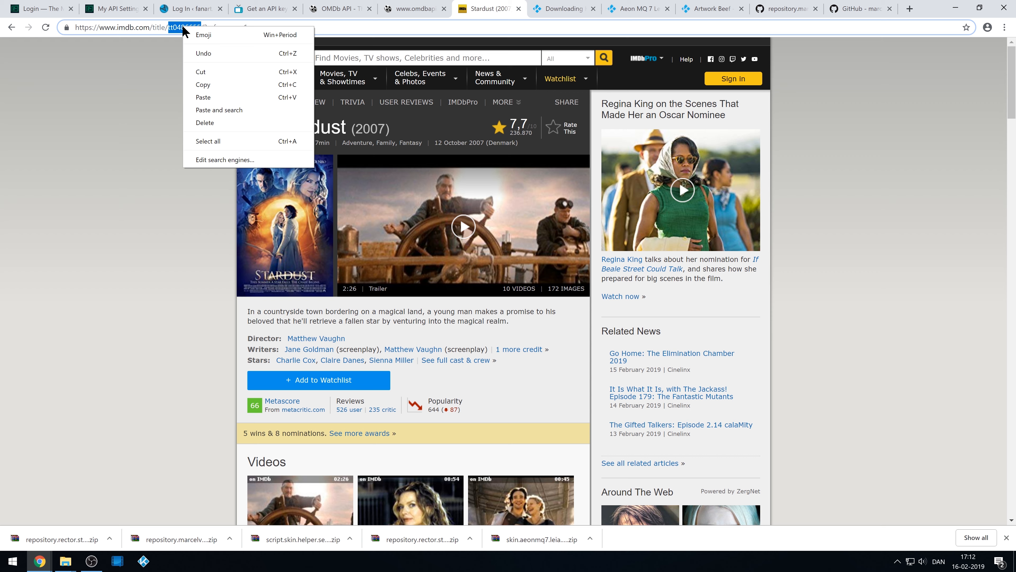
pyautogui.click(211, 83)
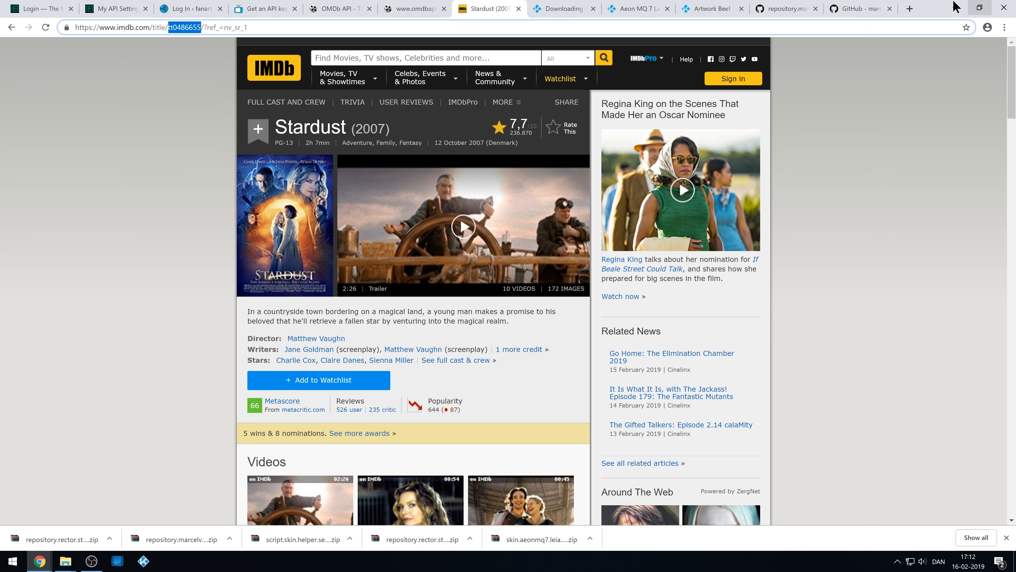
pyautogui.click(956, 7)
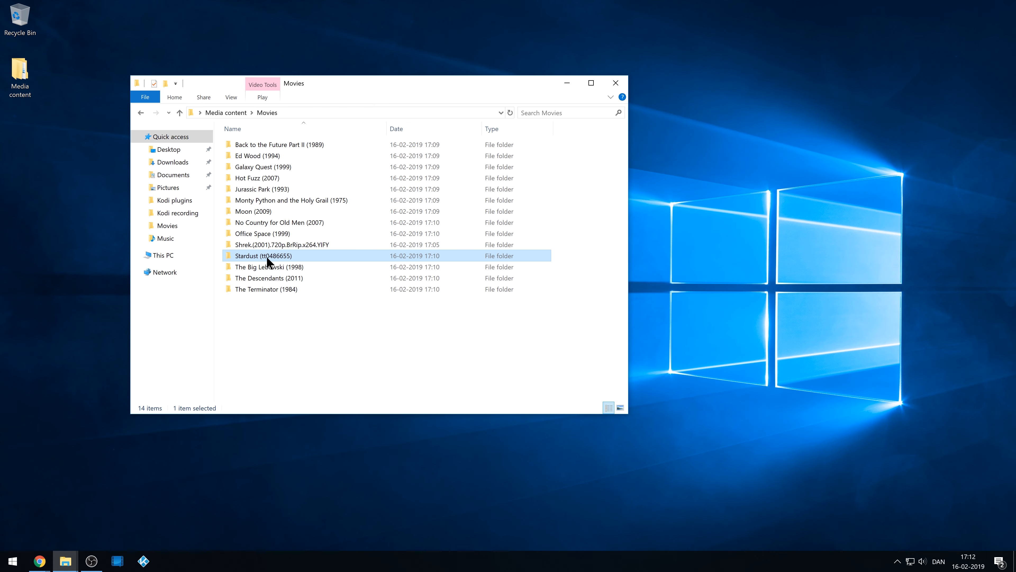
# Check the tt0486655 id in the Stardust folder name without renaming it, and inspect its video file.
pyautogui.click(269, 258)
pyautogui.moveTo(262, 257); pyautogui.dragTo(289, 286)
pyautogui.press('Right')
pyautogui.press('Return')
pyautogui.doubleClick(297, 258)
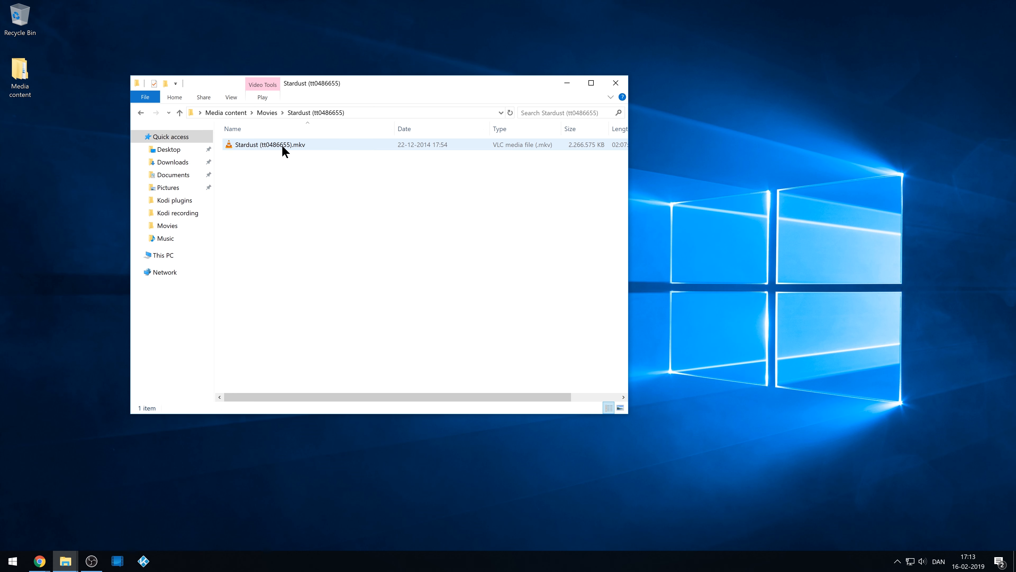
pyautogui.click(268, 113)
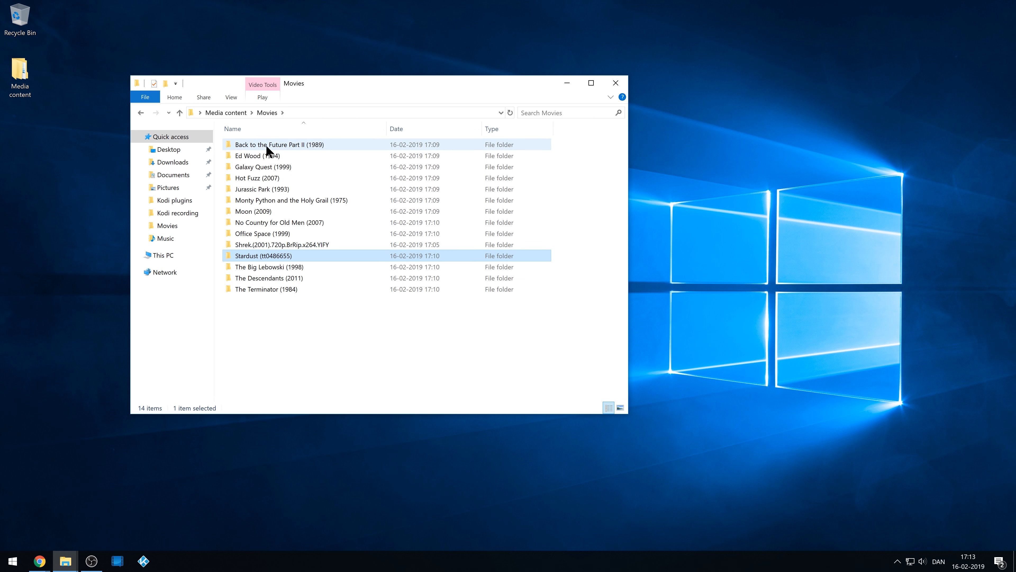
# Close the Movies File Explorer window and return to Media Companion.
pyautogui.click(280, 323)
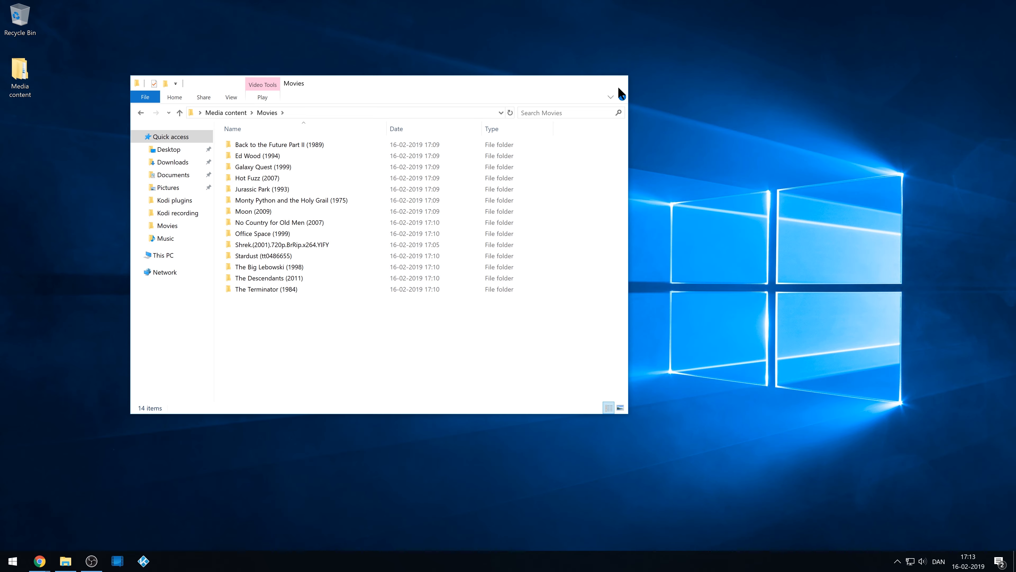
pyautogui.click(617, 85)
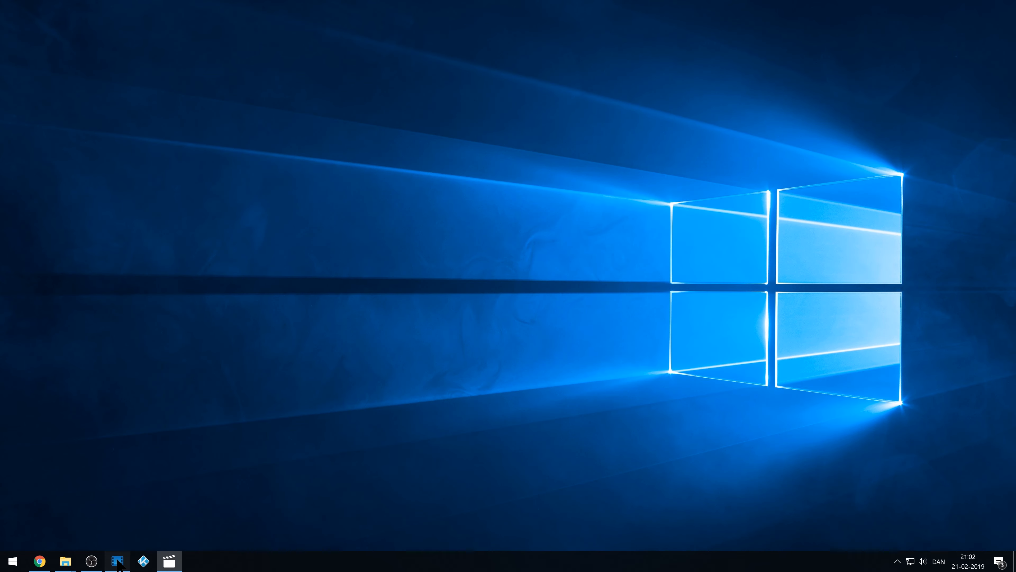
pyautogui.click(117, 561)
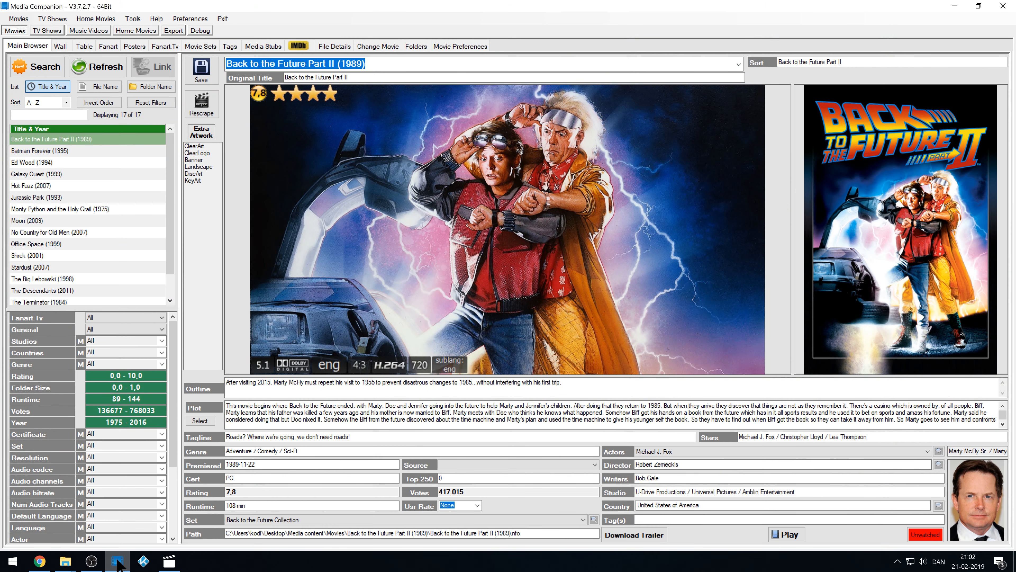
# Open Media Companion's Preferences and go through Common Settings, Actor(s) and the movie Scraper tab.
pyautogui.click(189, 18)
pyautogui.click(141, 92)
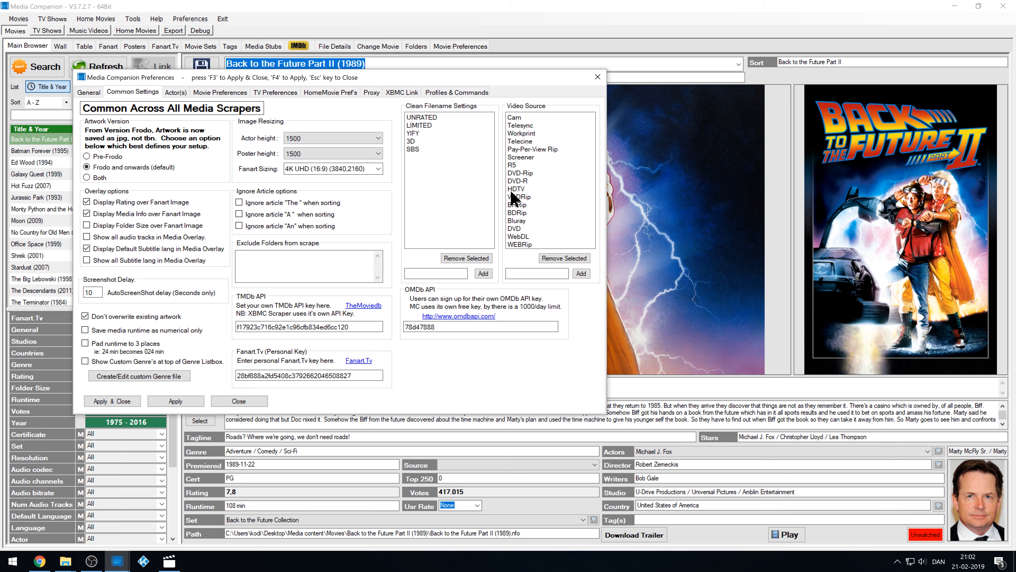
pyautogui.click(175, 92)
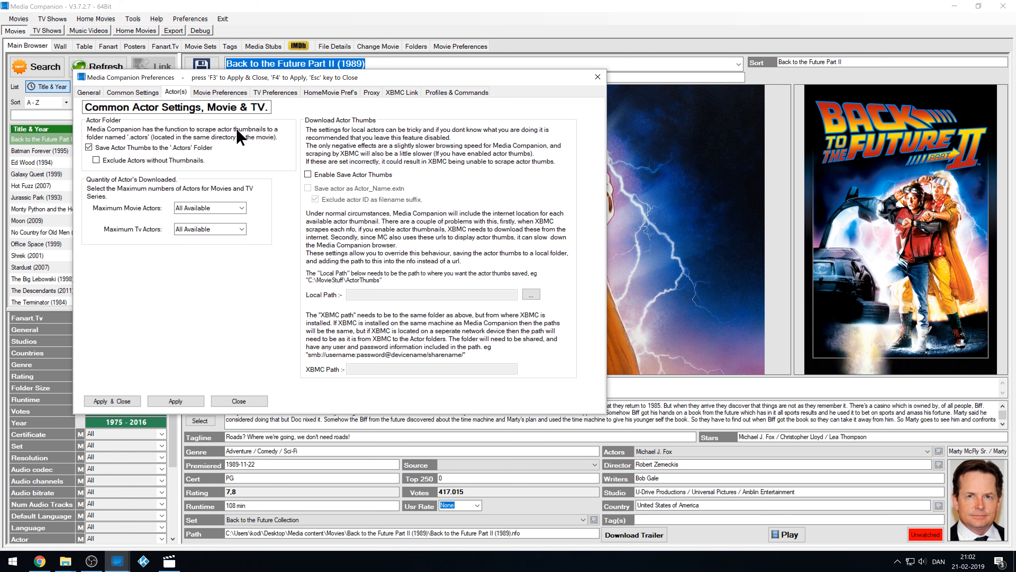
pyautogui.click(220, 92)
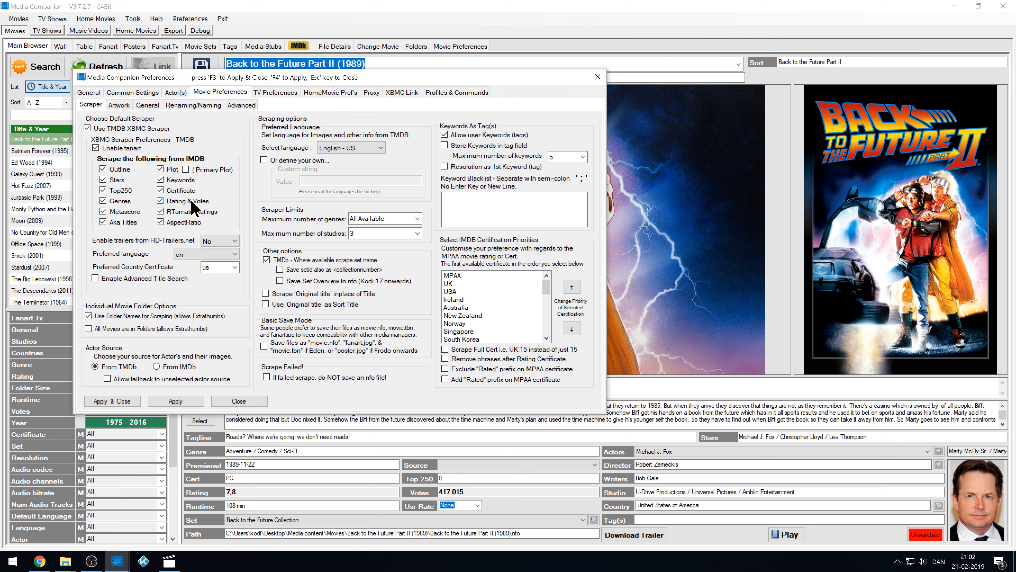
# Leave folder-name scraping on and movie.nfo saving off, then view the movie Artwork settings.
pyautogui.click(88, 316)
pyautogui.click(92, 316)
pyautogui.click(264, 347)
pyautogui.click(264, 346)
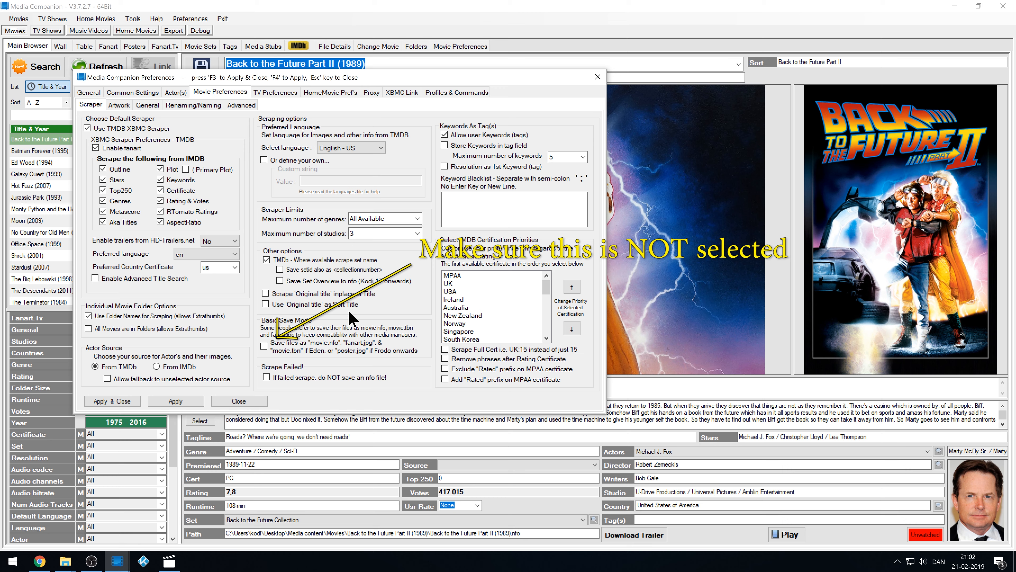
pyautogui.click(122, 108)
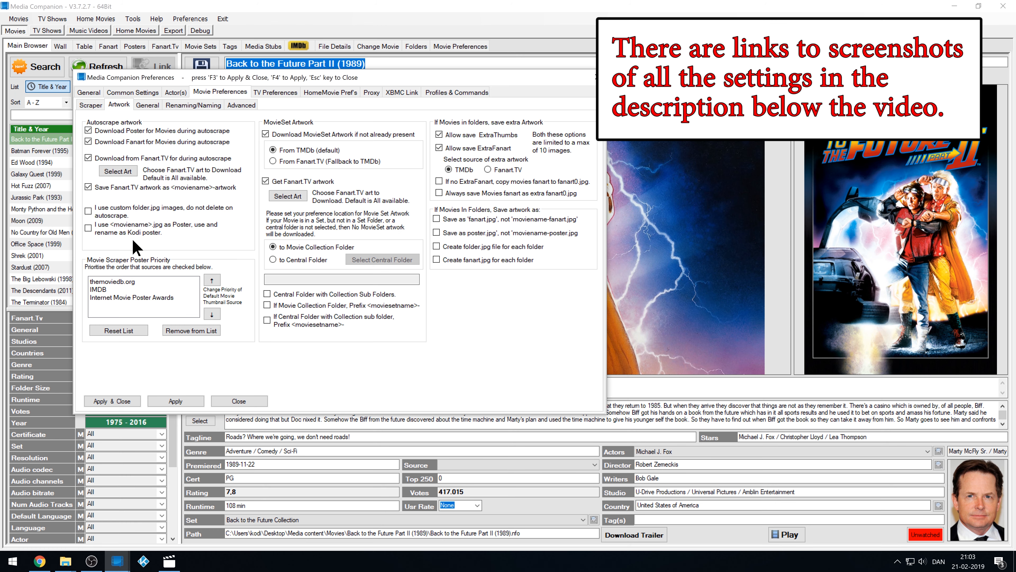
# Enable saving Fanart.TV artwork as <moviename>-artwork, apply it, and view the Renaming/Naming settings.
pyautogui.click(89, 186)
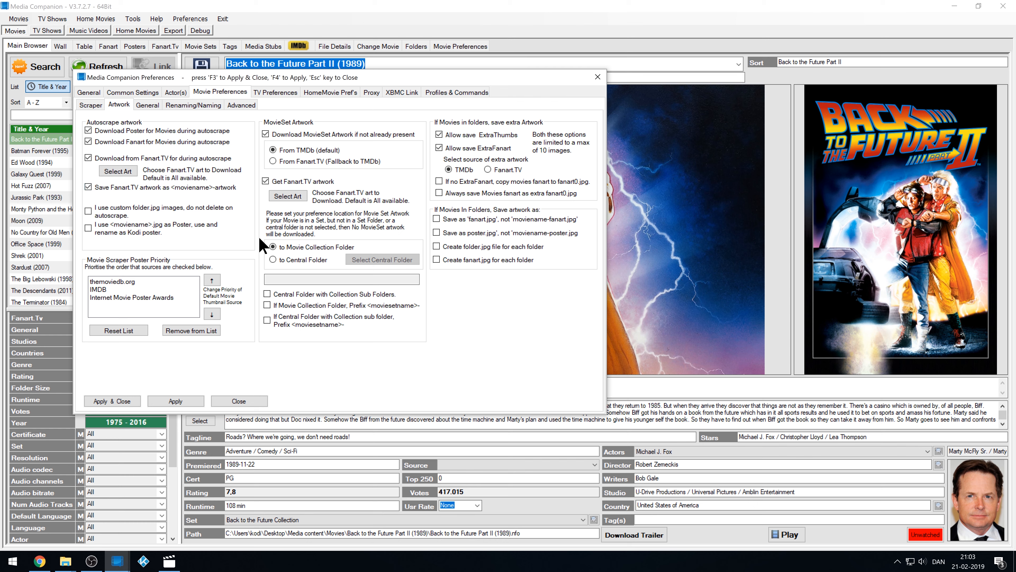
pyautogui.click(180, 402)
pyautogui.click(153, 111)
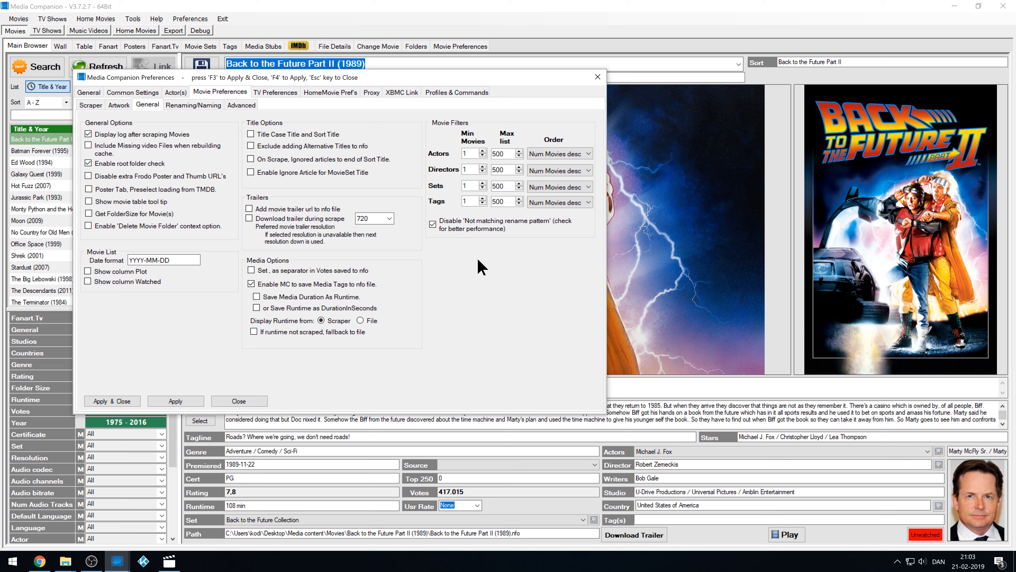
pyautogui.click(211, 106)
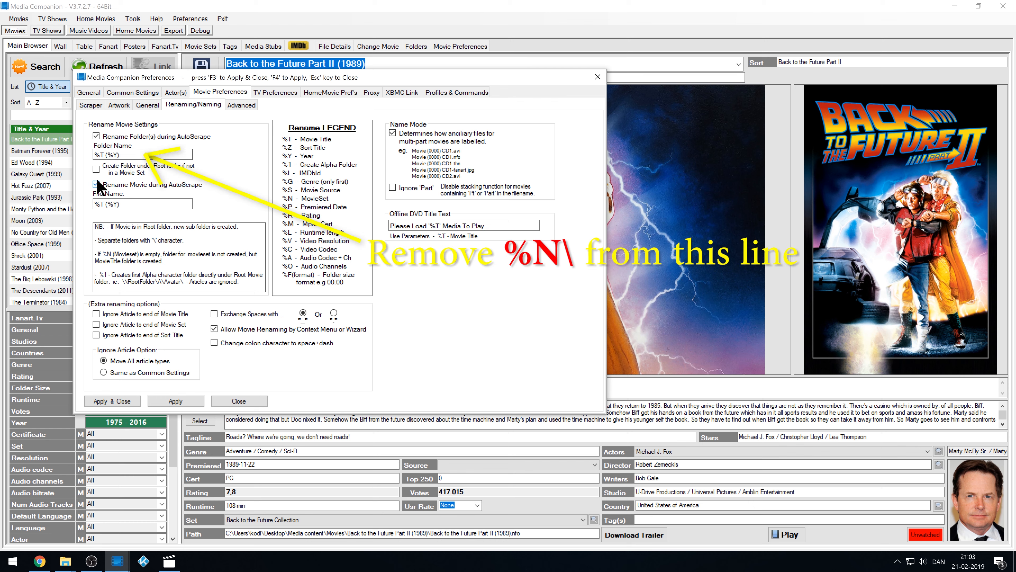
# Remove %N\ from the Folder Name pattern to leave %T (%Y), apply it, and review Advanced and General.
pyautogui.click(94, 155)
pyautogui.click(195, 404)
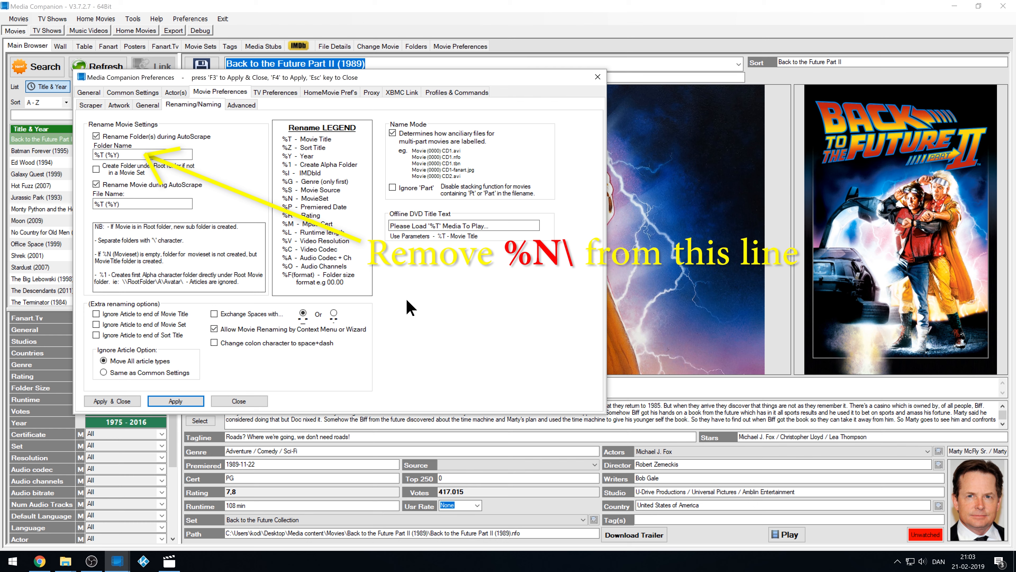
pyautogui.click(93, 154)
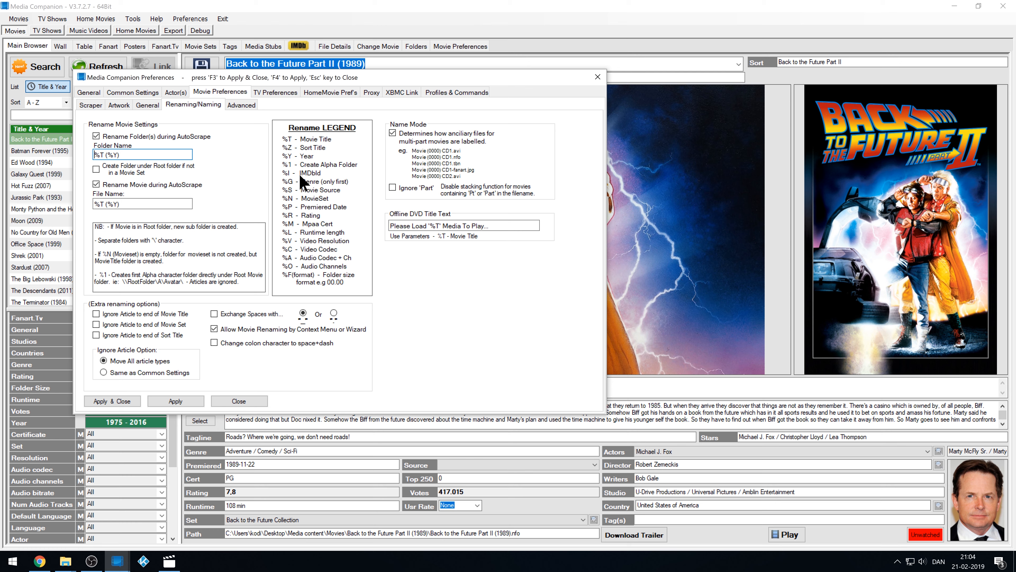
pyautogui.click(242, 105)
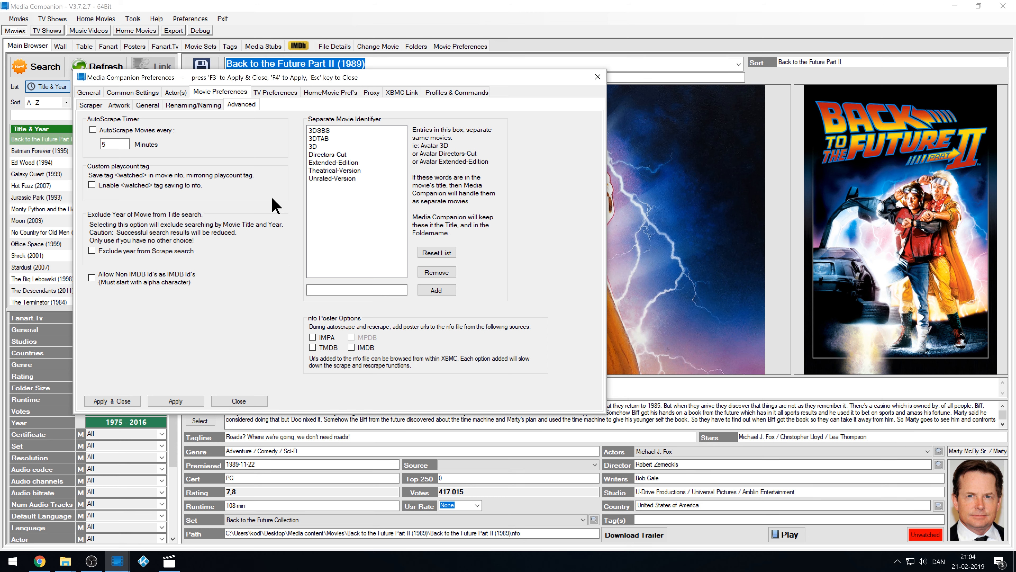
pyautogui.click(88, 95)
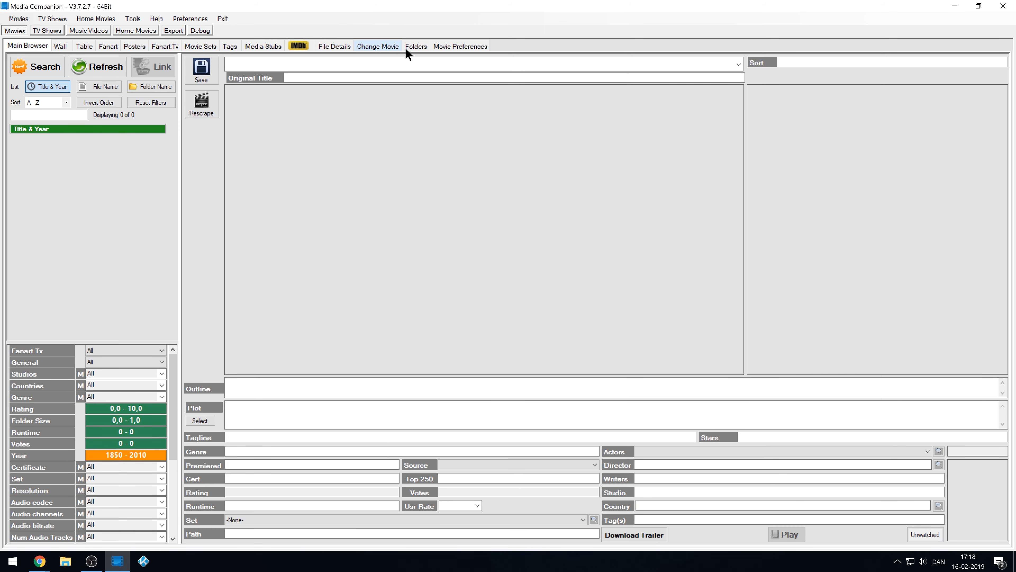
# Add Desktop\Media content\Movies as a movie folder and save the folder list with a refresh.
pyautogui.click(416, 46)
pyautogui.click(242, 496)
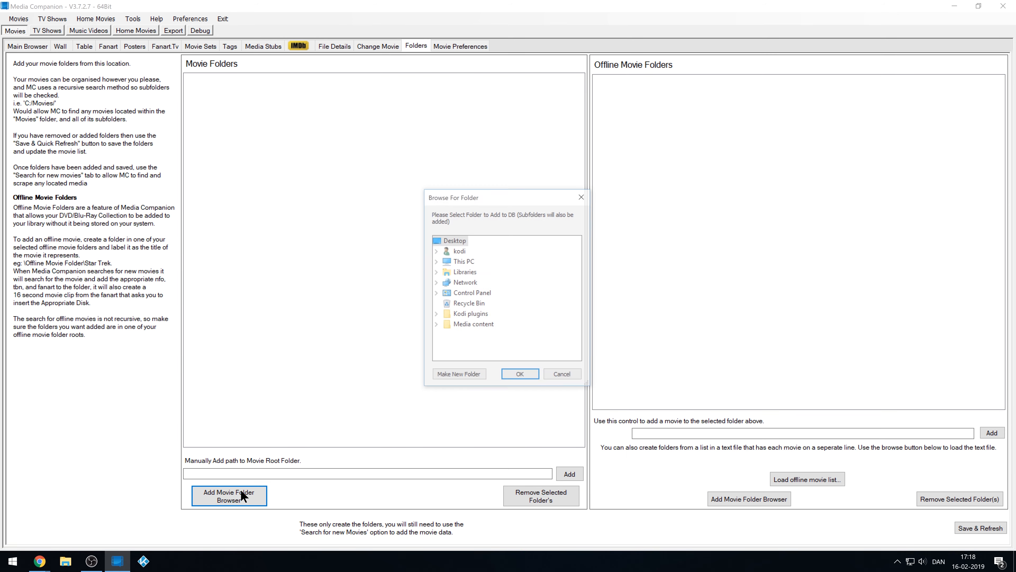
pyautogui.doubleClick(444, 262)
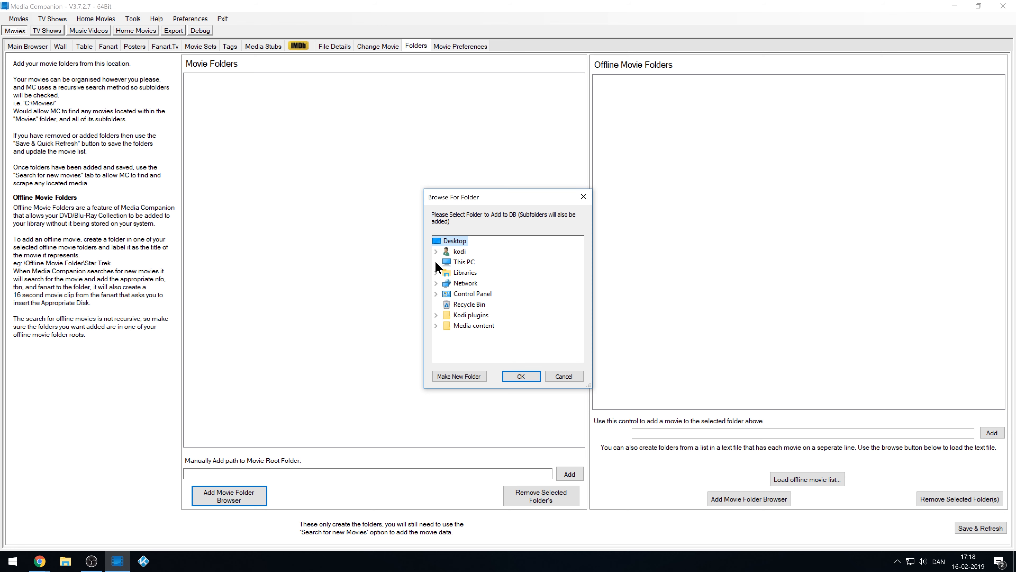
pyautogui.doubleClick(461, 274)
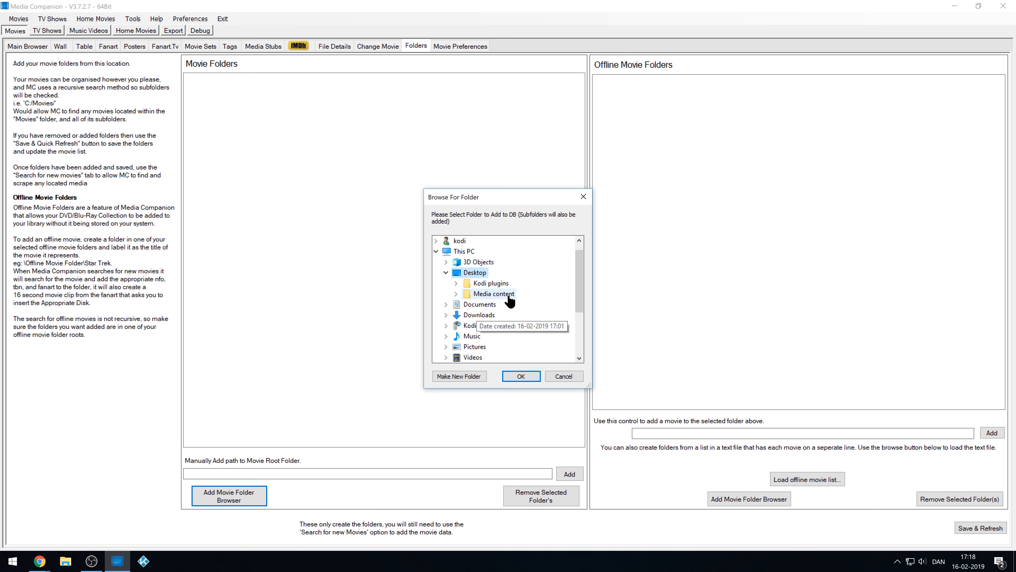
pyautogui.doubleClick(504, 294)
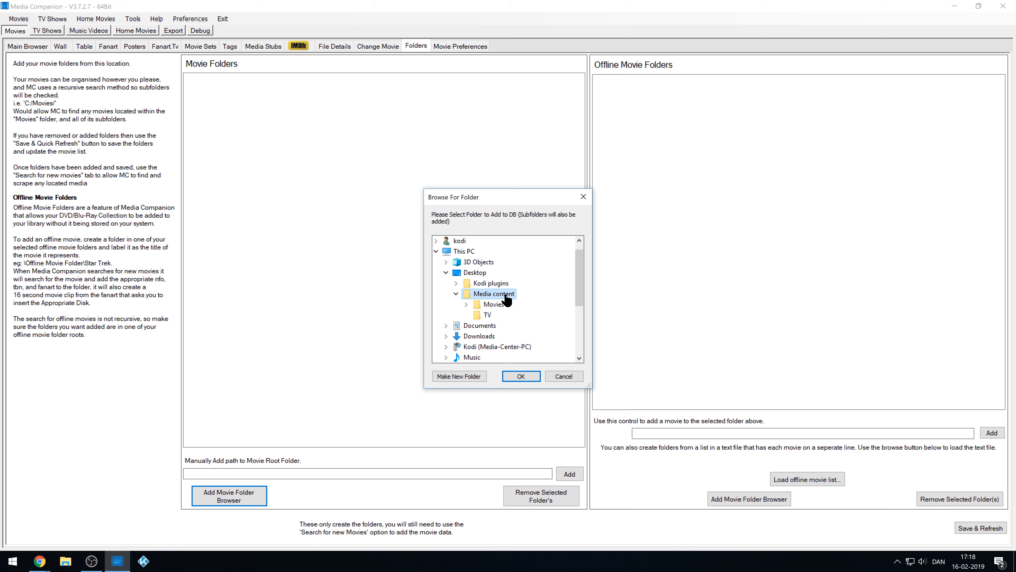
pyautogui.doubleClick(514, 336)
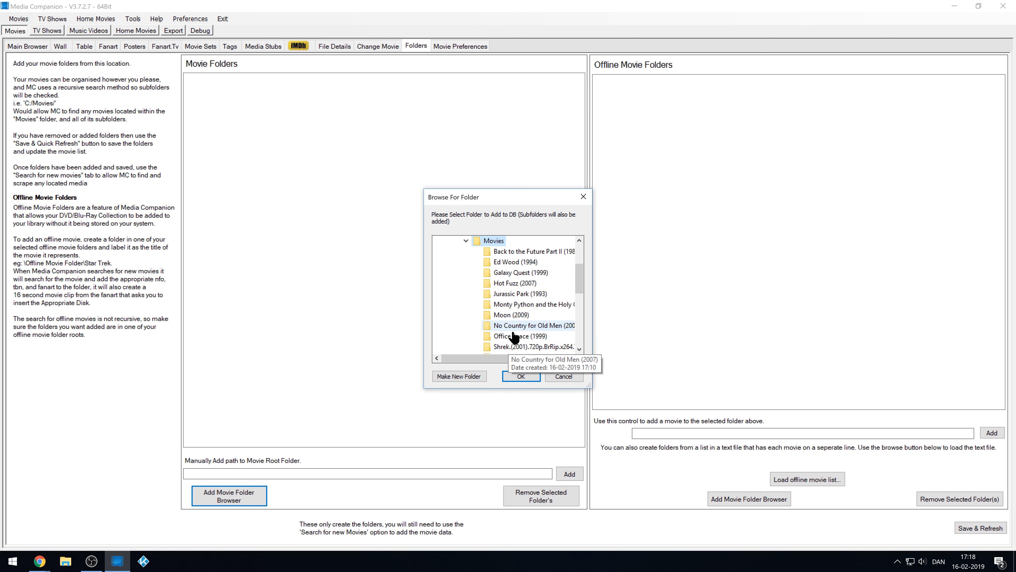
pyautogui.click(521, 377)
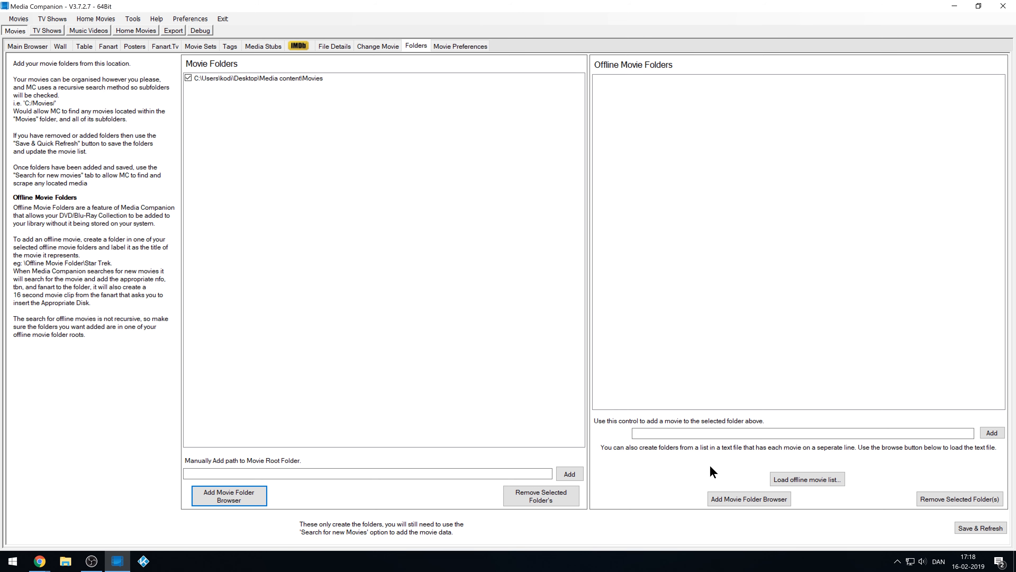
pyautogui.click(978, 527)
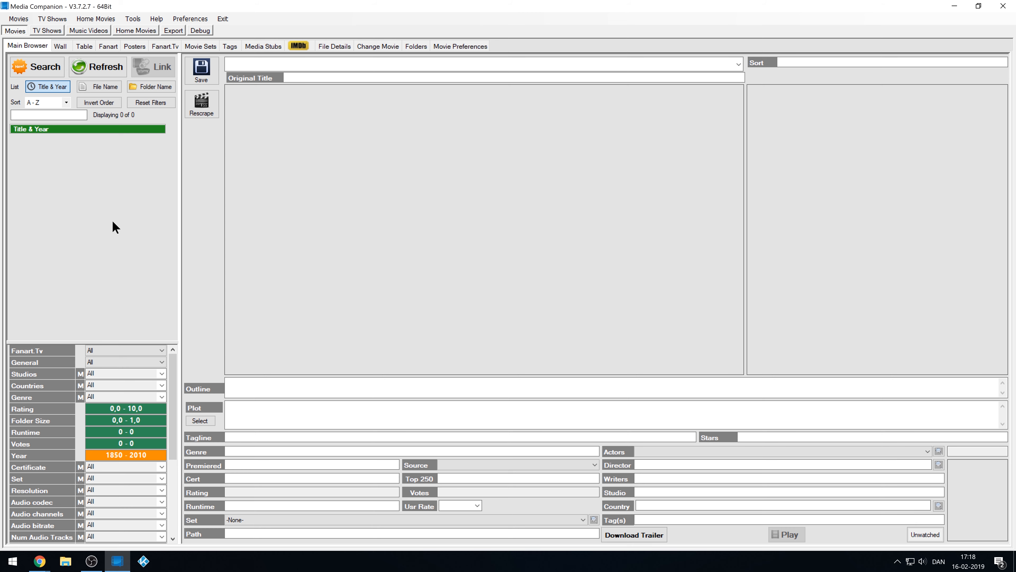
# Search the Movies folder to scrape all 14 new movies, then close the output log.
pyautogui.click(45, 72)
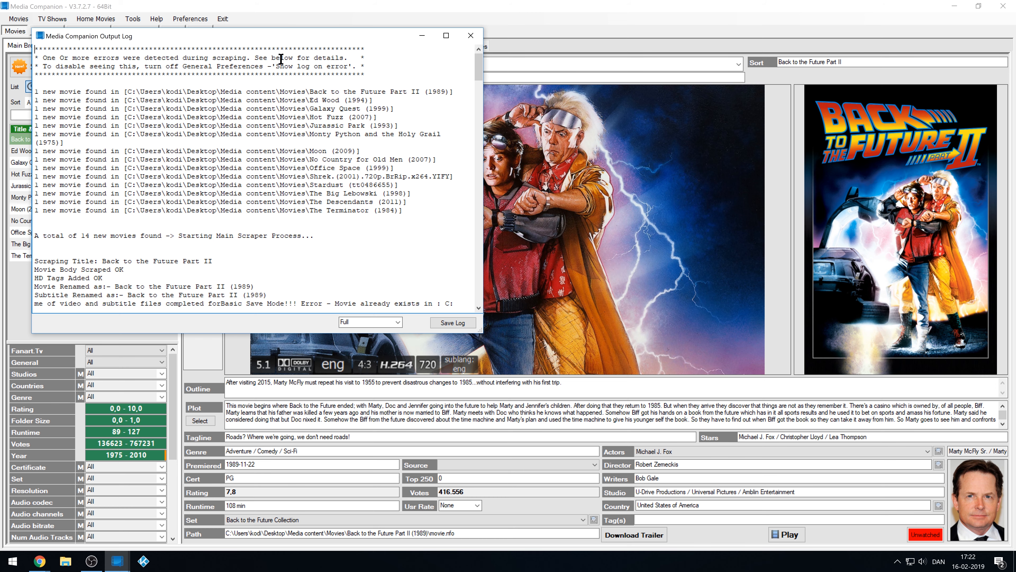
pyautogui.moveTo(480, 64); pyautogui.dragTo(476, 299)
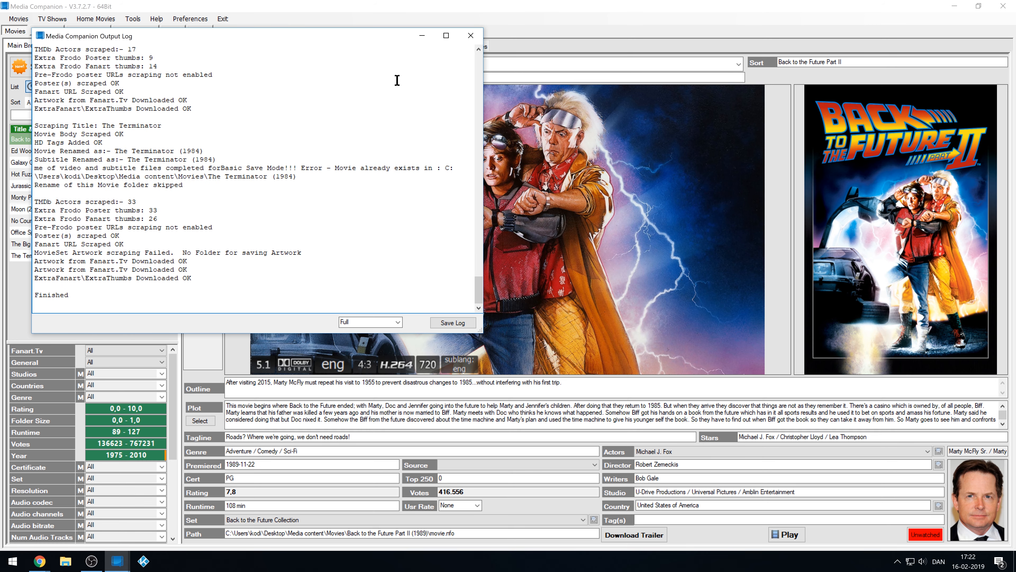
pyautogui.click(471, 36)
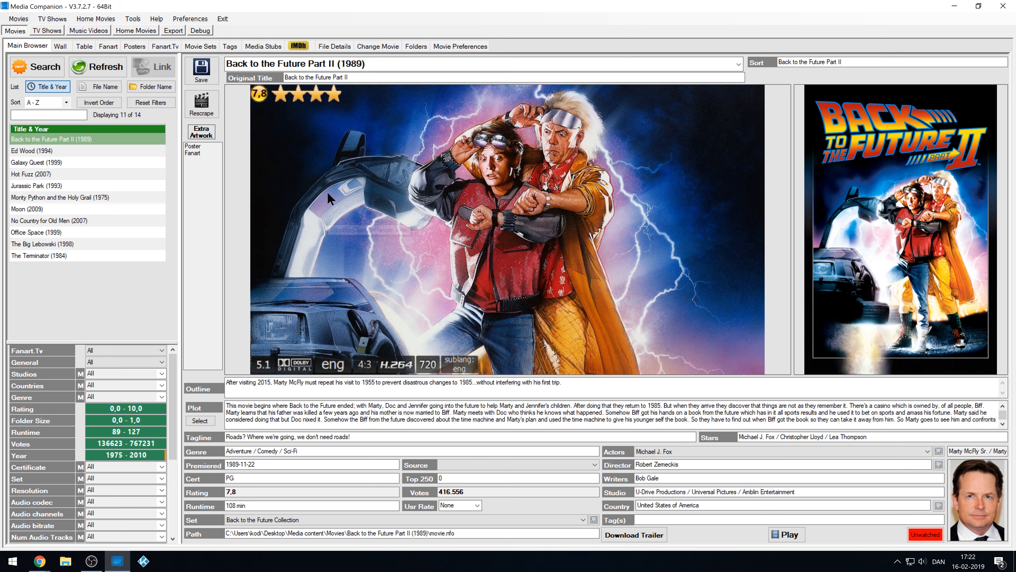
pyautogui.click(65, 560)
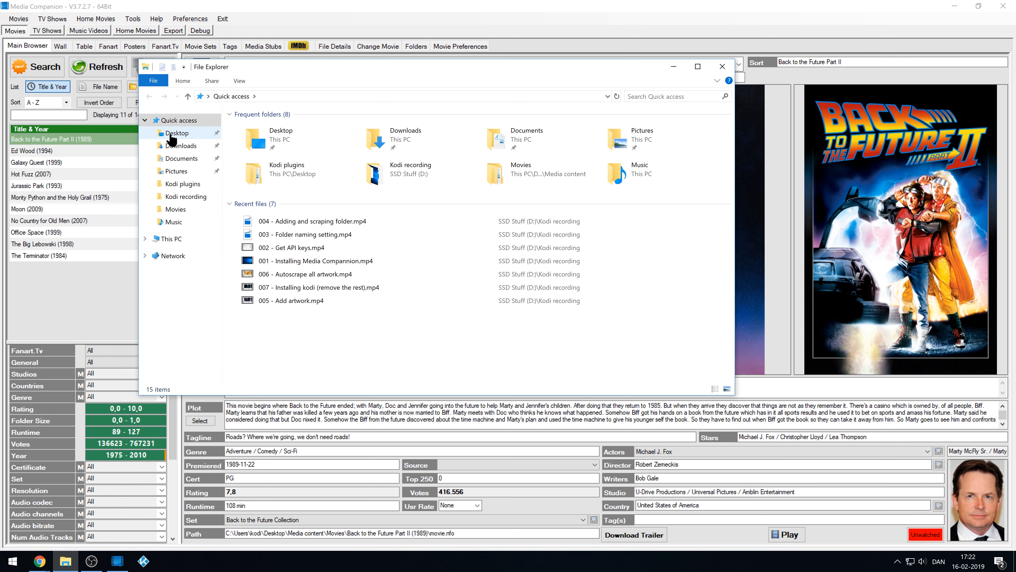
# Browse to Desktop\Media content\Movies, widen the Name column, and check folders like Stardust (2007) and Shrek (2001).
pyautogui.click(176, 133)
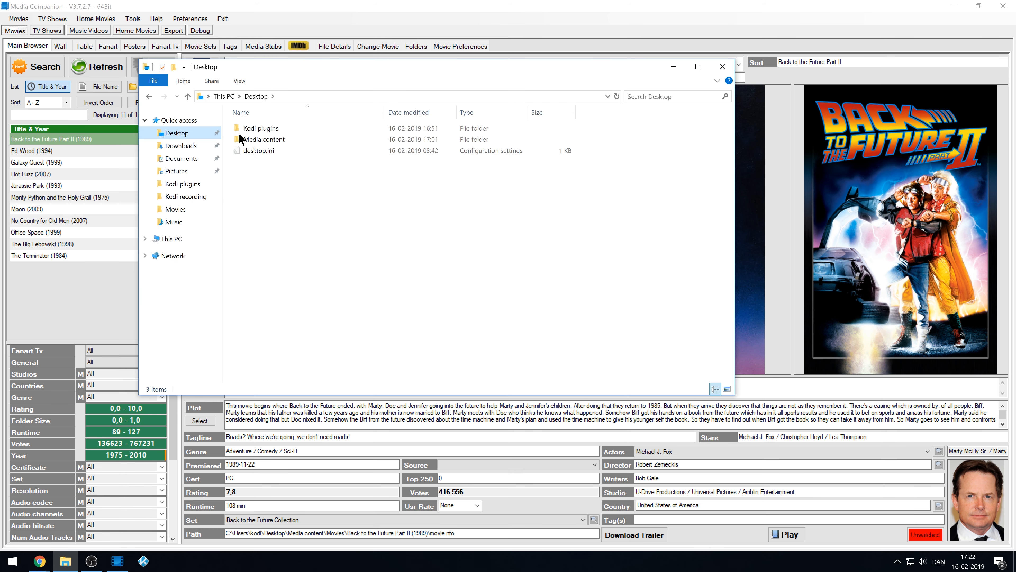
pyautogui.doubleClick(266, 139)
pyautogui.doubleClick(267, 129)
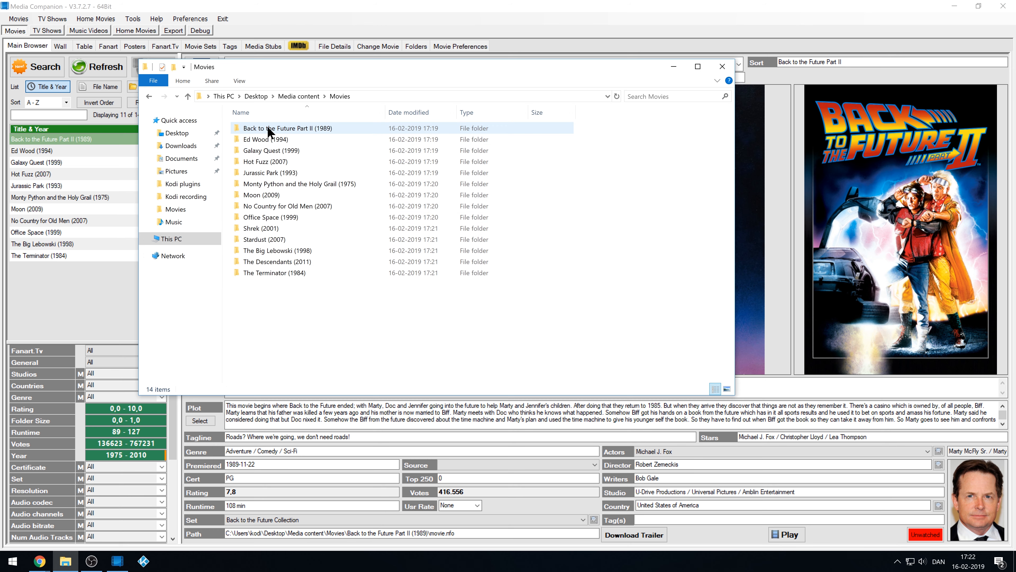
pyautogui.moveTo(385, 112); pyautogui.dragTo(450, 115)
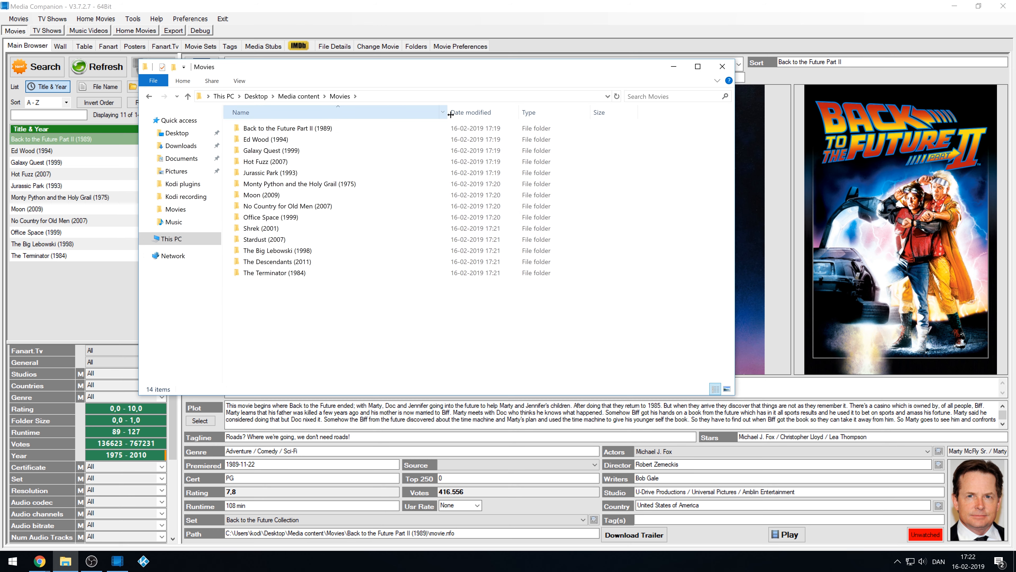
pyautogui.click(298, 239)
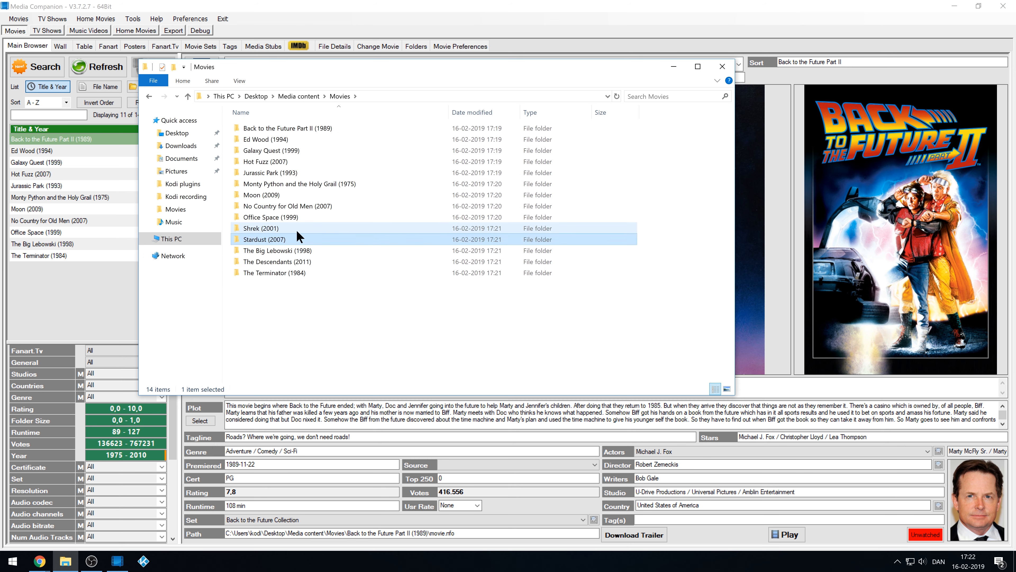
pyautogui.click(297, 231)
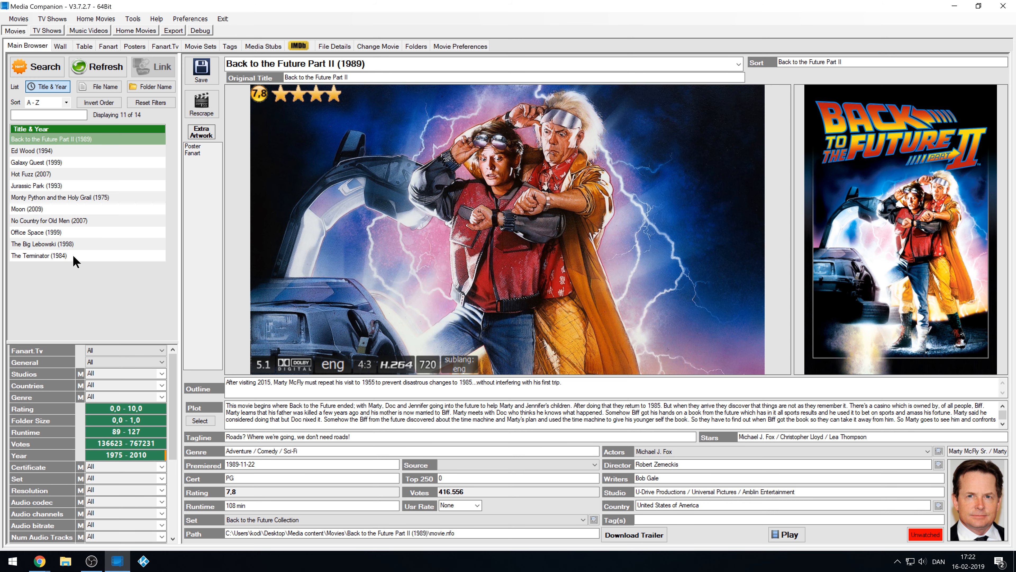
# Select all 11 listed movies and rescrape their artwork from Fanart.Tv.
pyautogui.click(75, 256)
pyautogui.keyDown('shift'); pyautogui.click(50, 137); pyautogui.keyUp('shift')
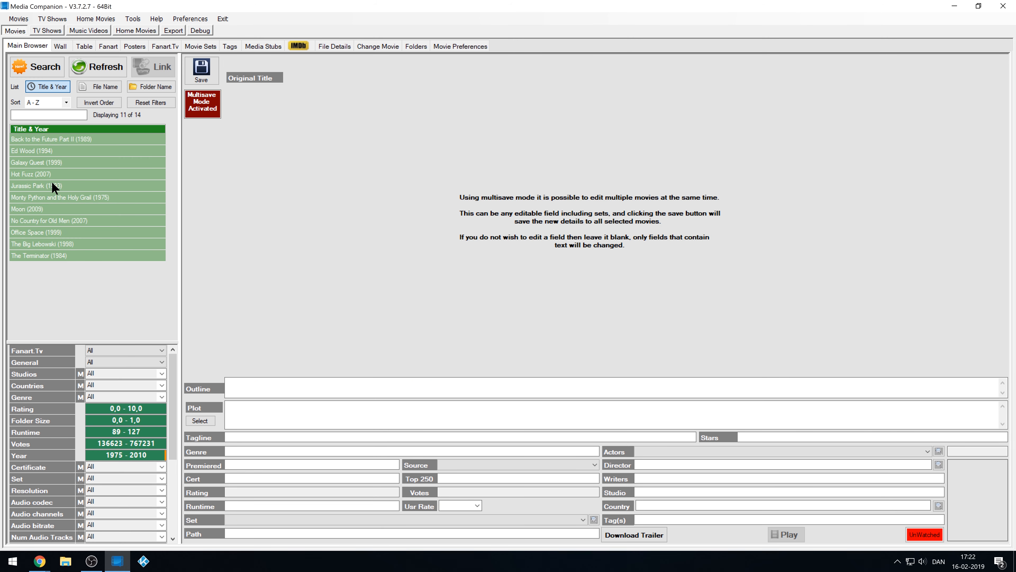
pyautogui.rightClick(65, 186)
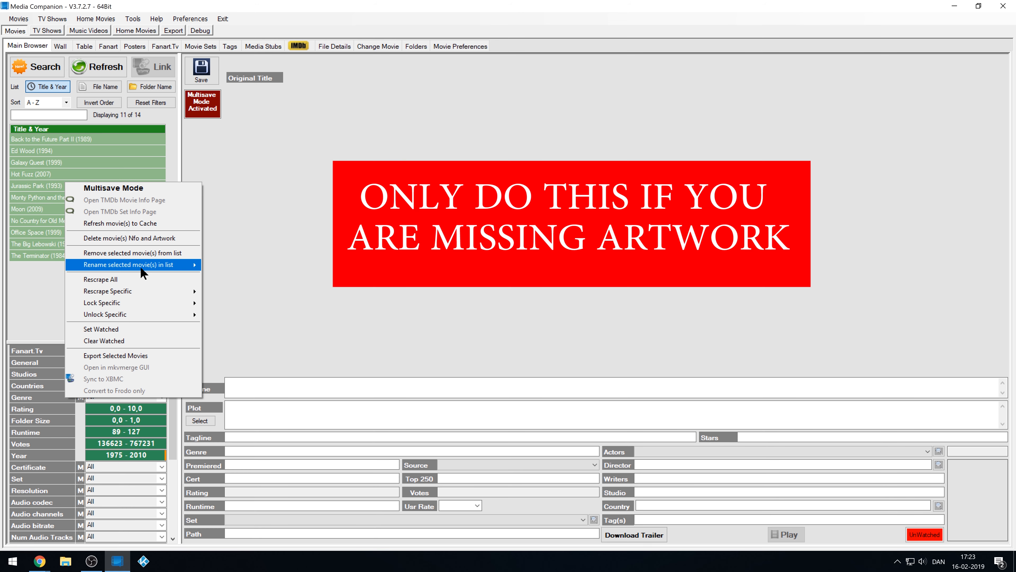
pyautogui.moveTo(147, 291)
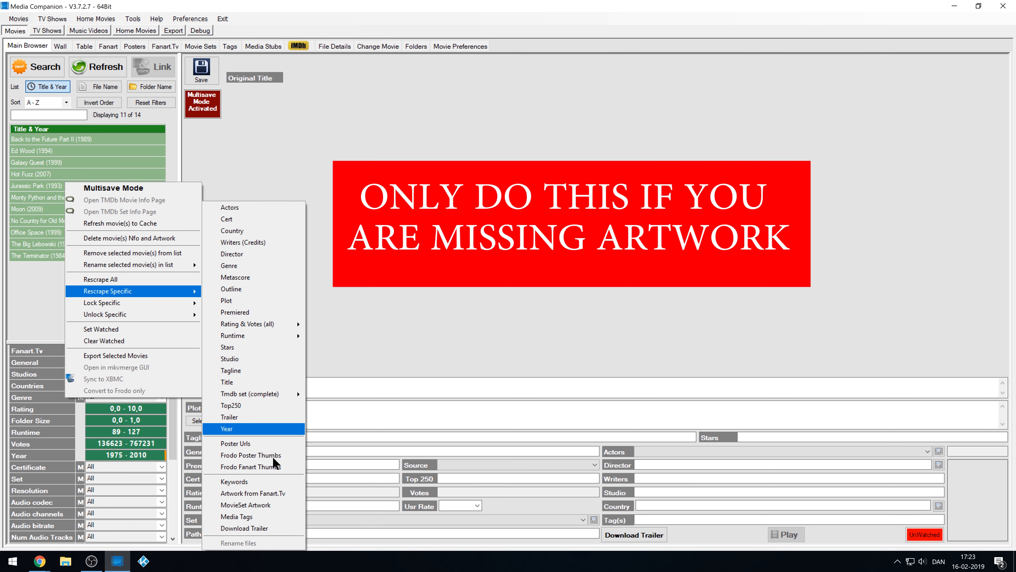
pyautogui.click(278, 493)
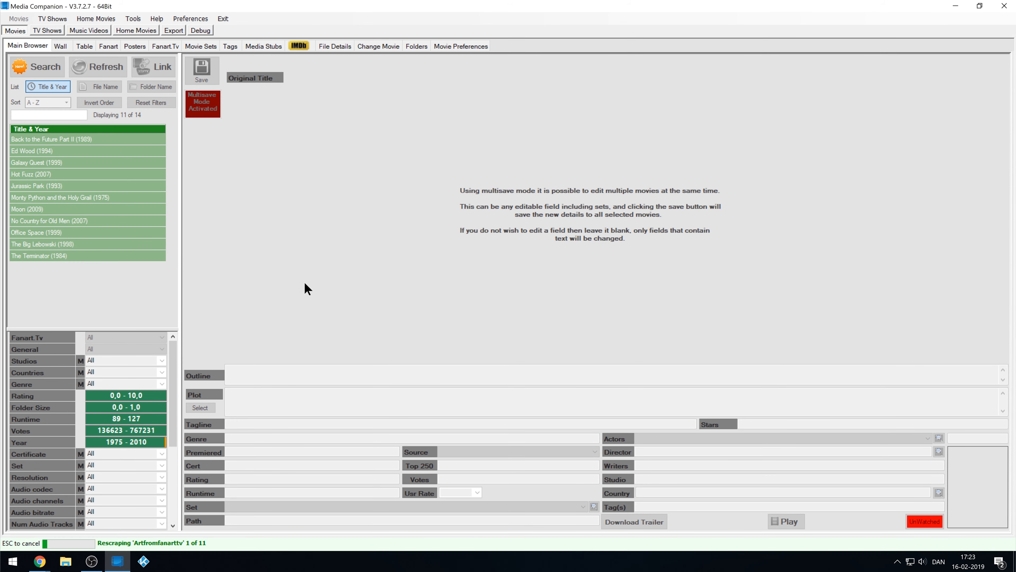